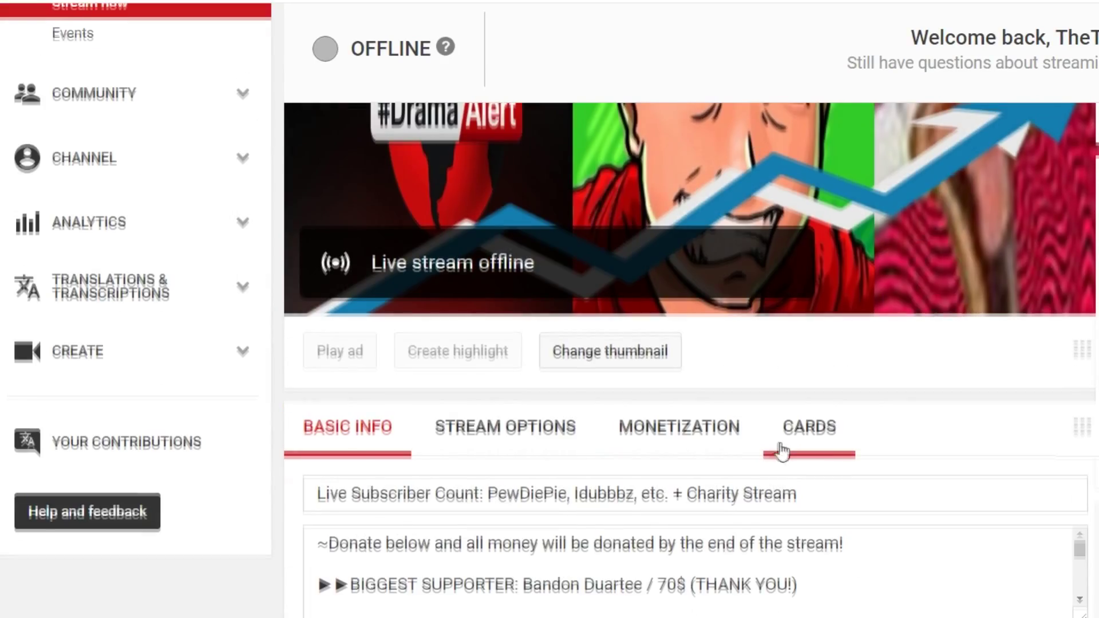
# Step: Review the Stream now Basic Info: the Charity Stream title, its description and the Entertainment category
pyautogui.scroll(5, 775, 449)
pyautogui.scroll(-10, 853, 293)
pyautogui.scroll(-5, 734, 401)
pyautogui.scroll(5, 733, 401)
pyautogui.scroll(-3, 996, 471)
# Step: Enlarge the stream description box so its whole text is visible
pyautogui.moveTo(1084, 272); pyautogui.dragTo(1082, 531)
pyautogui.scroll(10, 392, 311)
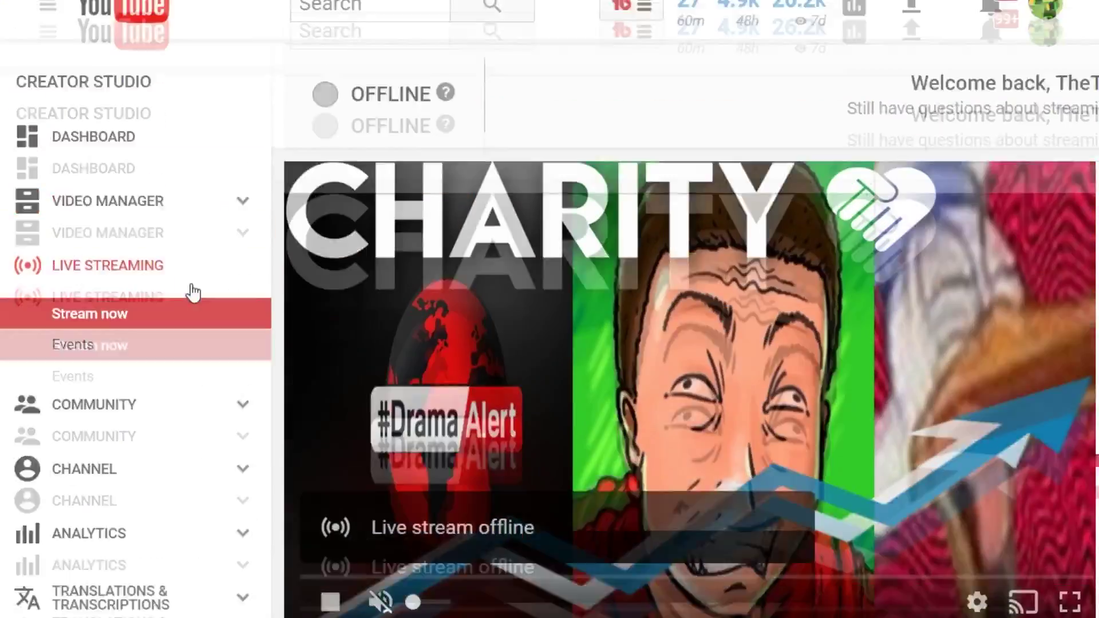
pyautogui.scroll(-4, 120, 235)
pyautogui.scroll(-8, 120, 234)
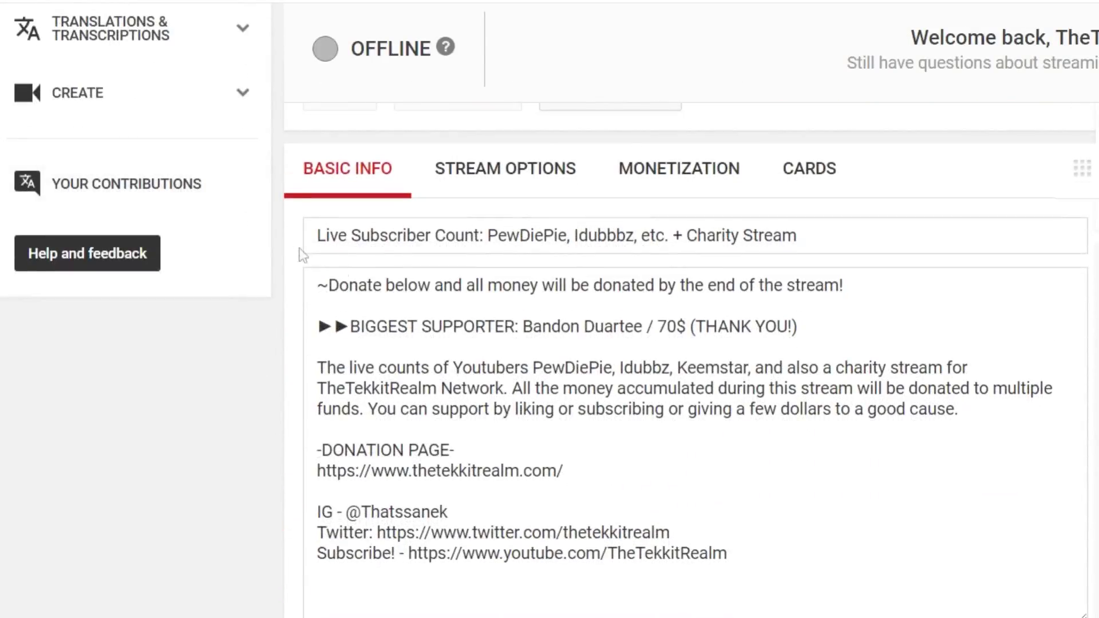
pyautogui.scroll(7, 465, 308)
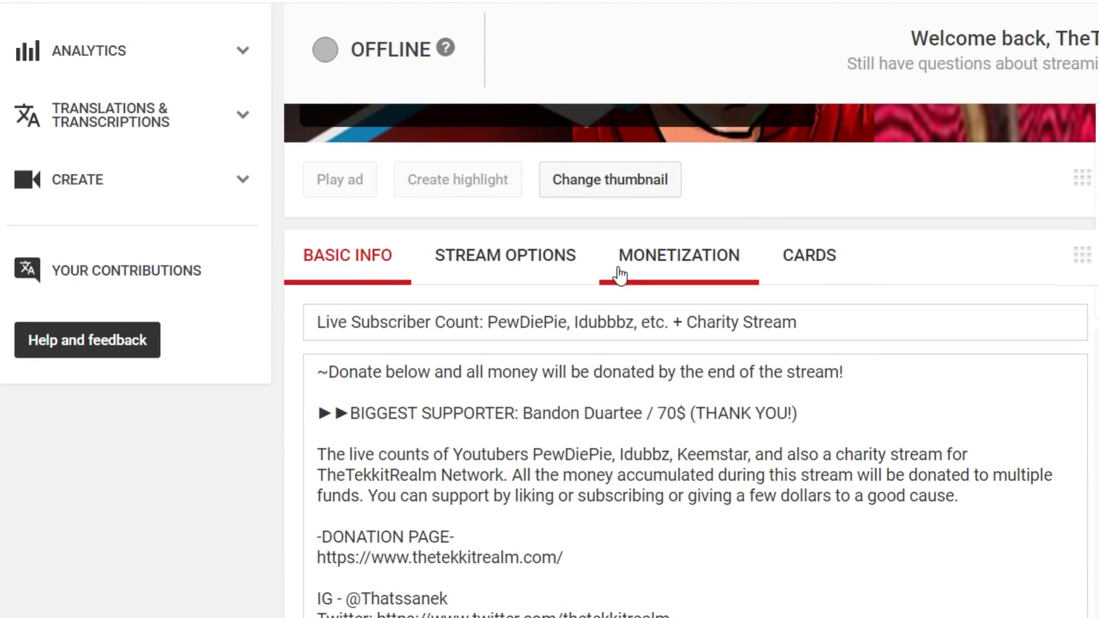
pyautogui.scroll(6, 607, 266)
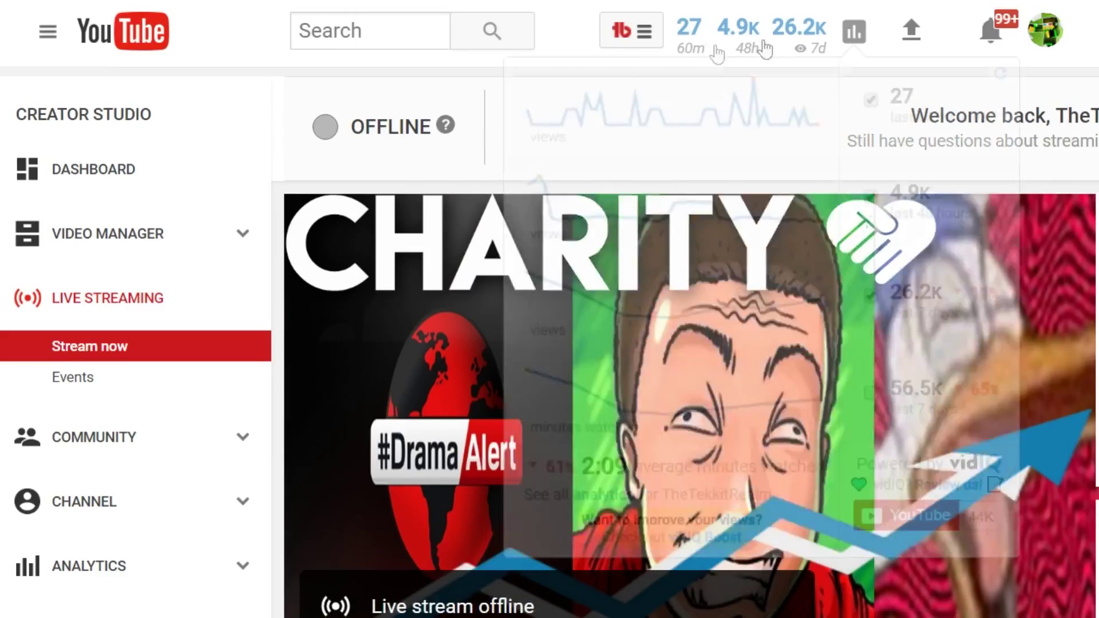
# Step: Move down to Encoder Setup, showing server URL rtmp://x.rtmp.youtube.com/live2 and the hidden stream key
pyautogui.scroll(-6, 496, 255)
pyautogui.scroll(6, 427, 353)
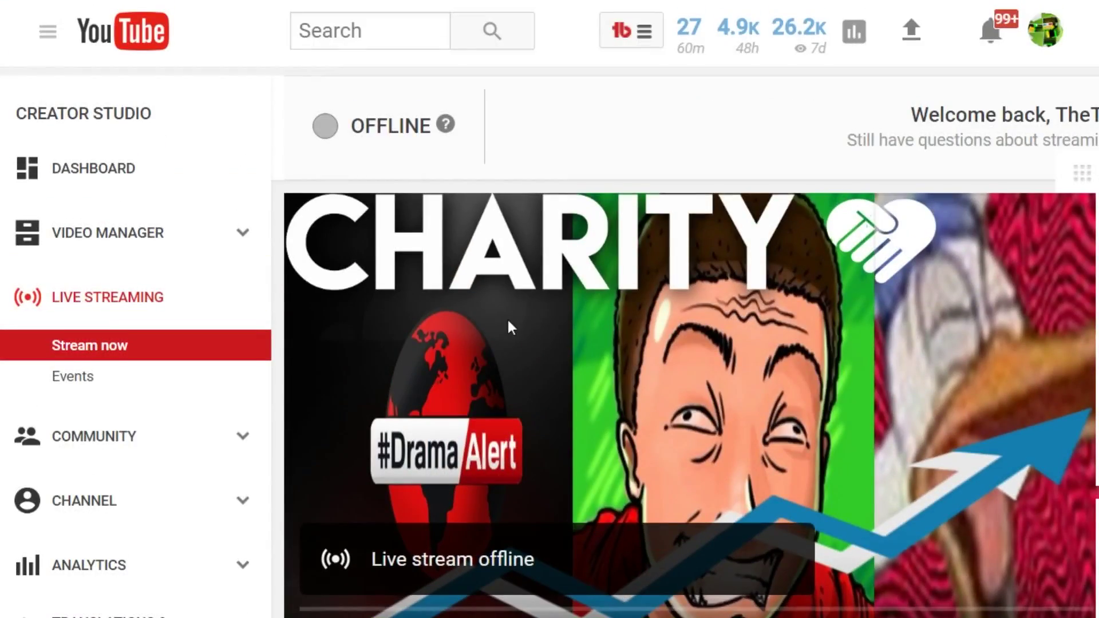
pyautogui.scroll(-6, 282, 254)
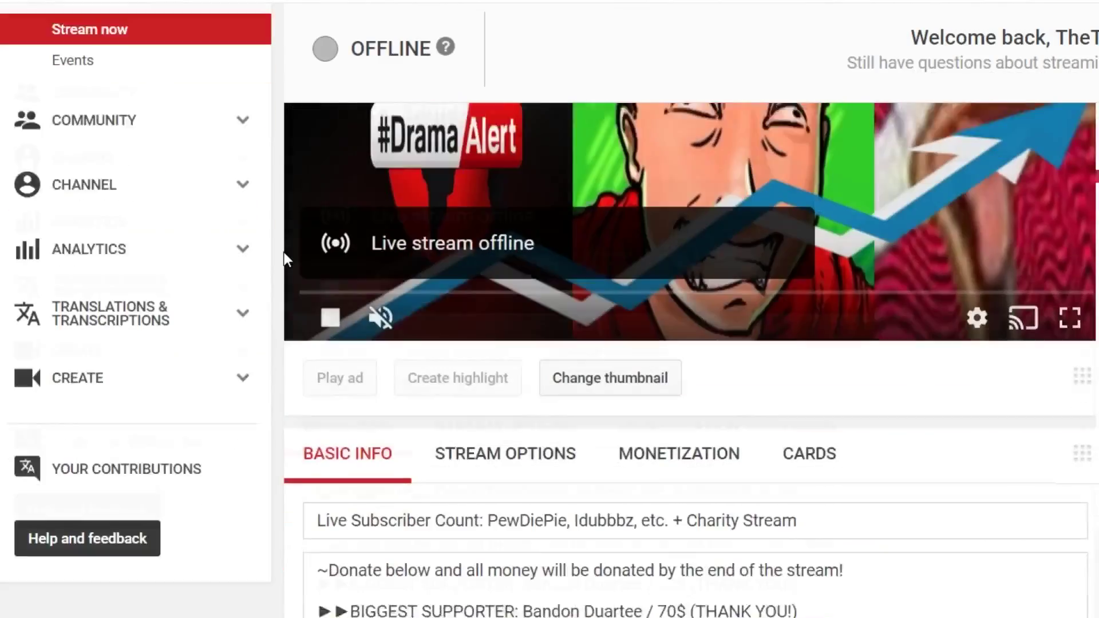
pyautogui.scroll(-7, 518, 489)
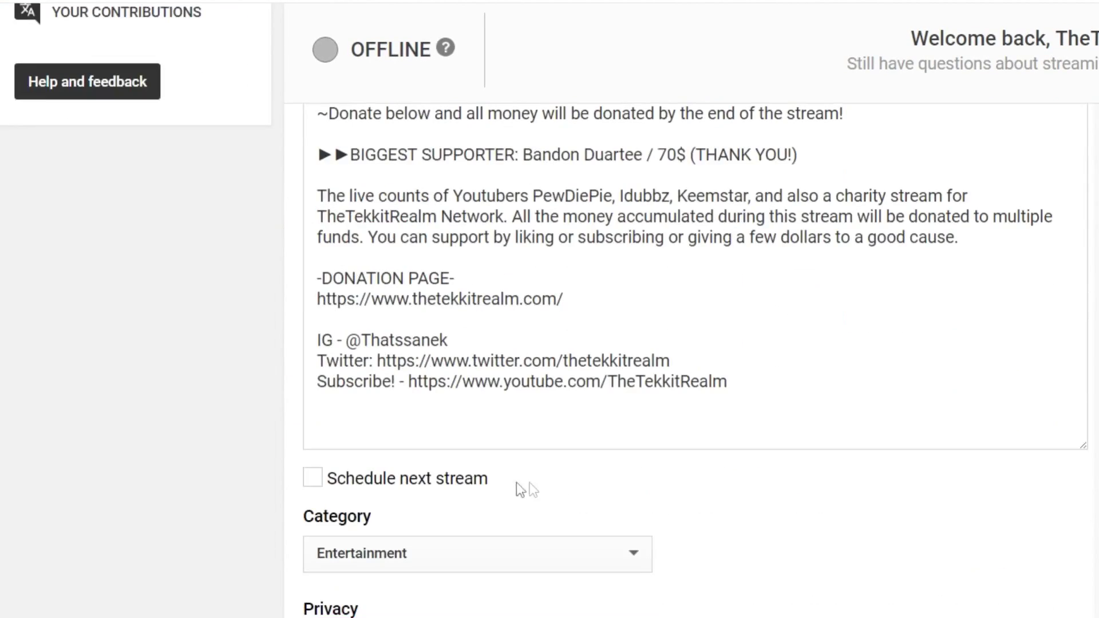
pyautogui.scroll(7, 437, 456)
pyautogui.scroll(-7, 437, 457)
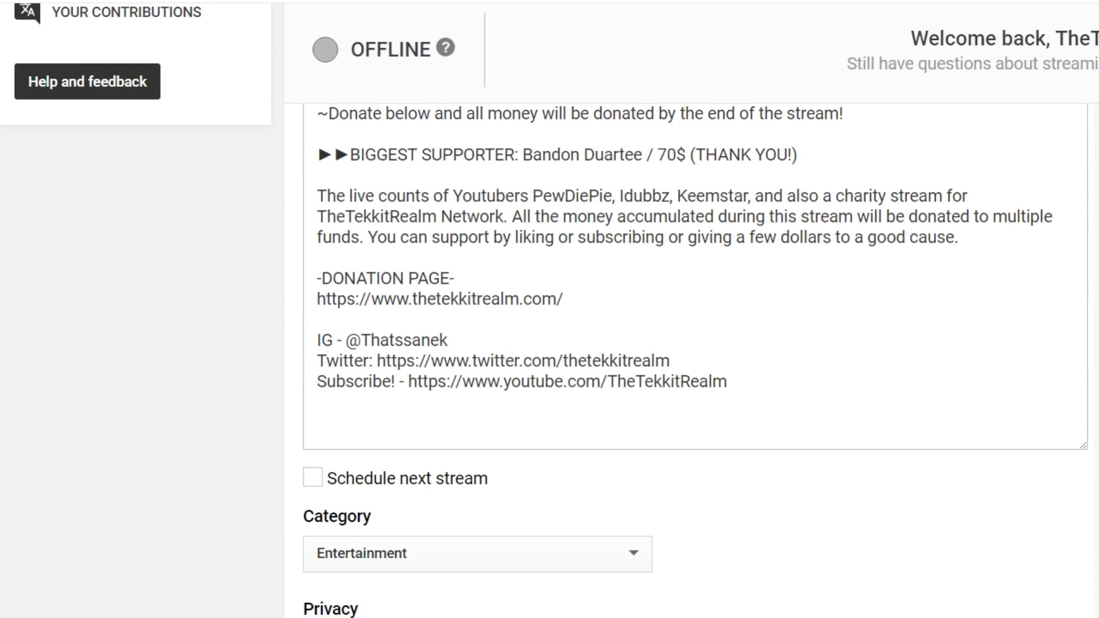
pyautogui.scroll(6, 393, 464)
pyautogui.scroll(-12, 392, 464)
pyautogui.scroll(2, 391, 458)
pyautogui.scroll(-3, 387, 455)
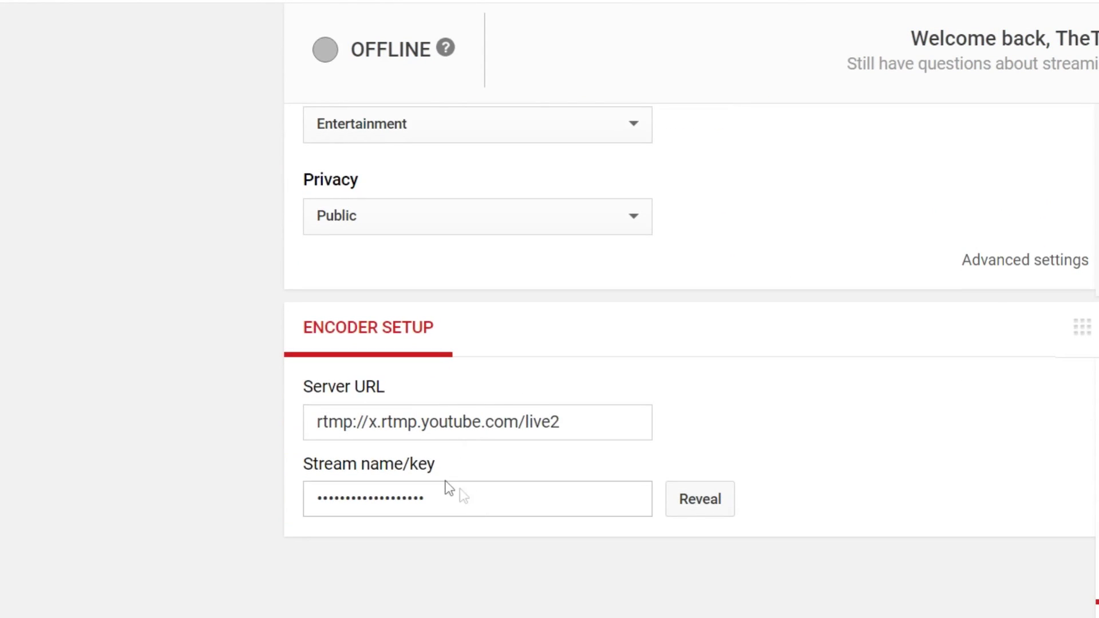
pyautogui.click(452, 421)
pyautogui.moveTo(452, 422); pyautogui.dragTo(550, 421)
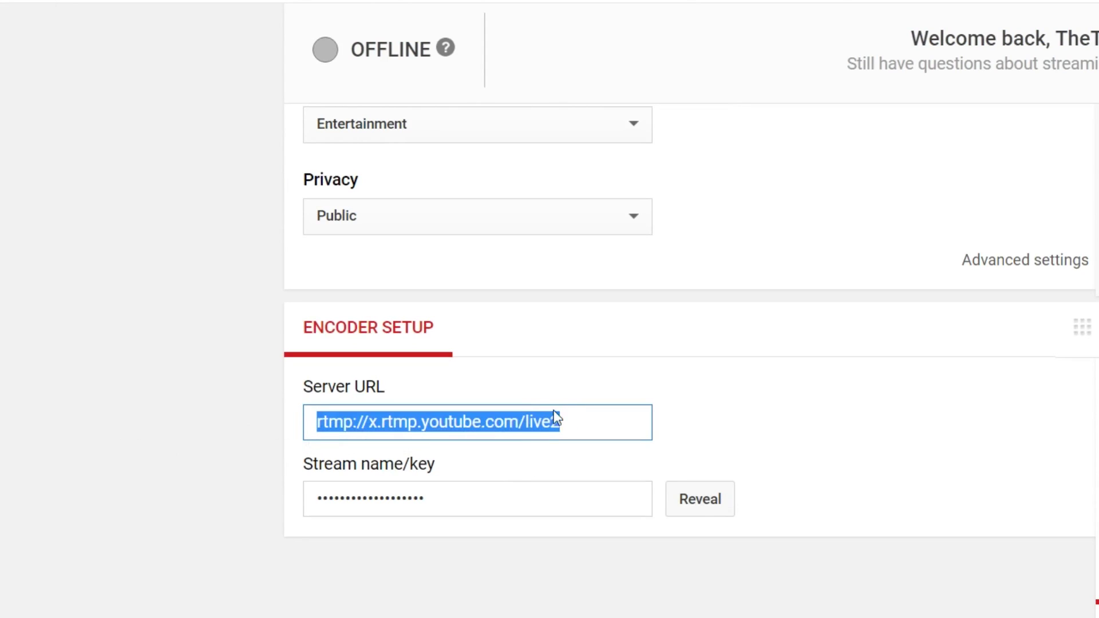
pyautogui.click(780, 364)
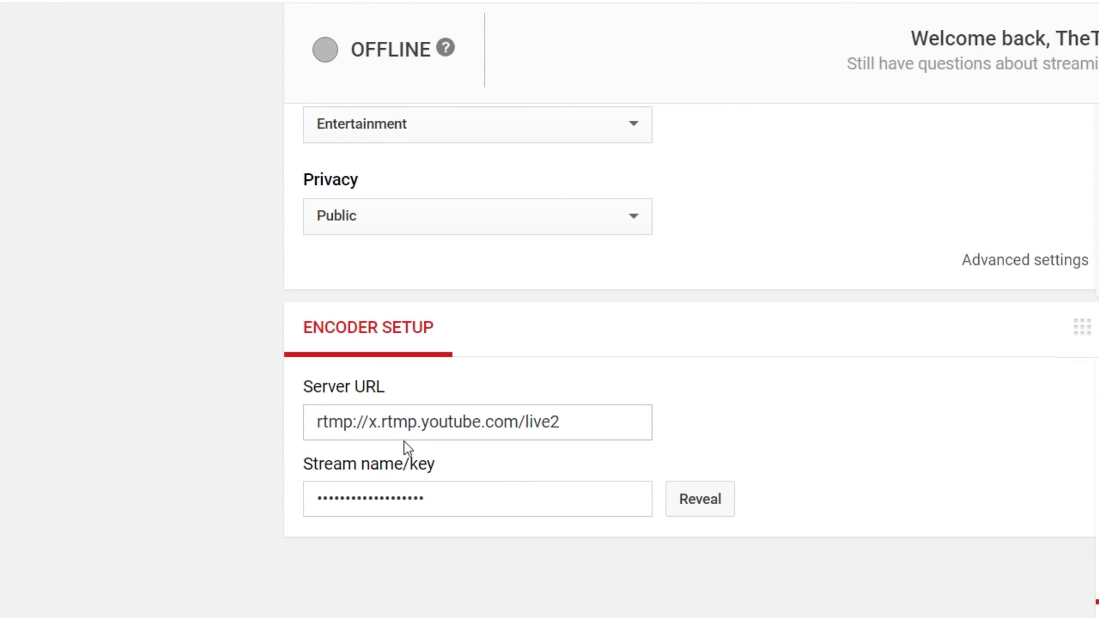
pyautogui.scroll(-4, 486, 376)
pyautogui.scroll(15, 403, 377)
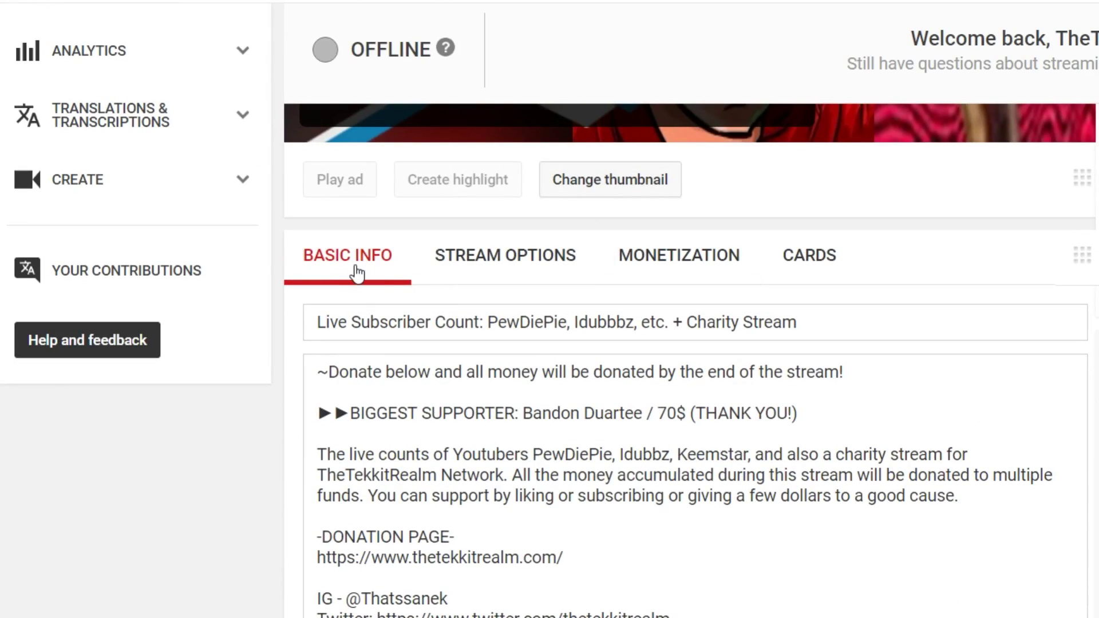
pyautogui.scroll(6, 396, 280)
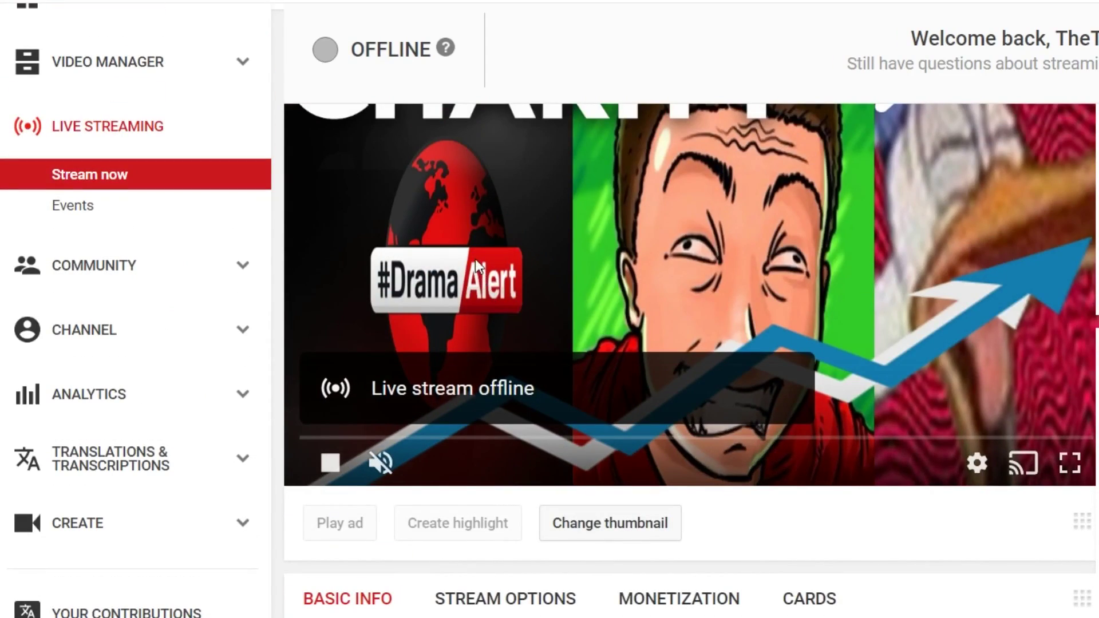
pyautogui.scroll(-6, 521, 282)
pyautogui.scroll(-5, 510, 255)
pyautogui.scroll(3, 696, 309)
pyautogui.moveTo(448, 426); pyautogui.dragTo(317, 200)
pyautogui.click(317, 220)
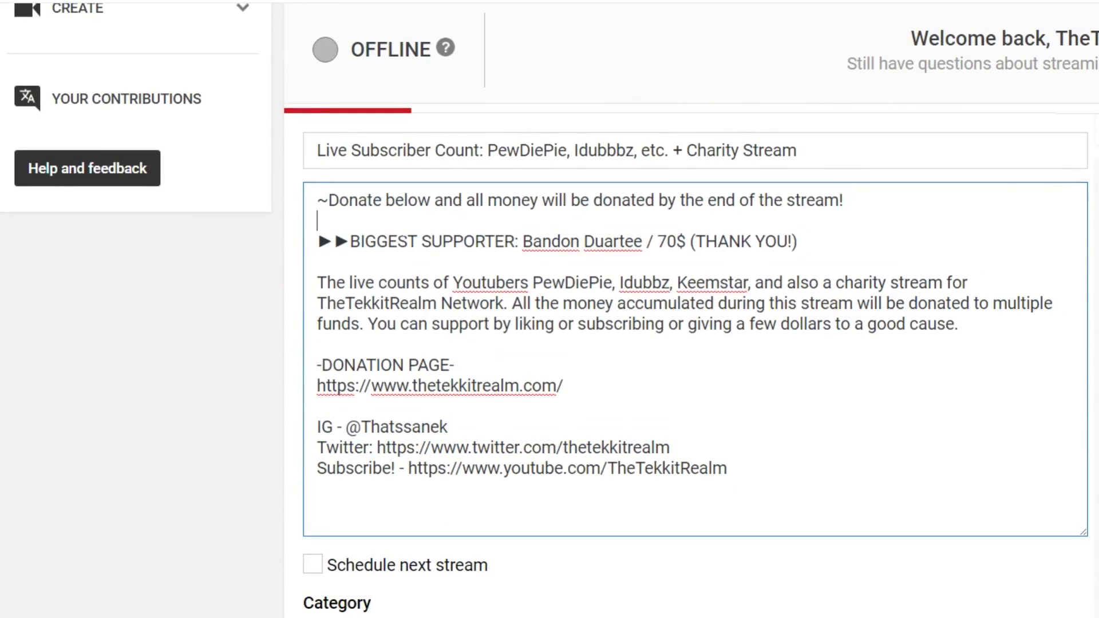
pyautogui.scroll(9, 504, 215)
pyautogui.scroll(3, 448, 130)
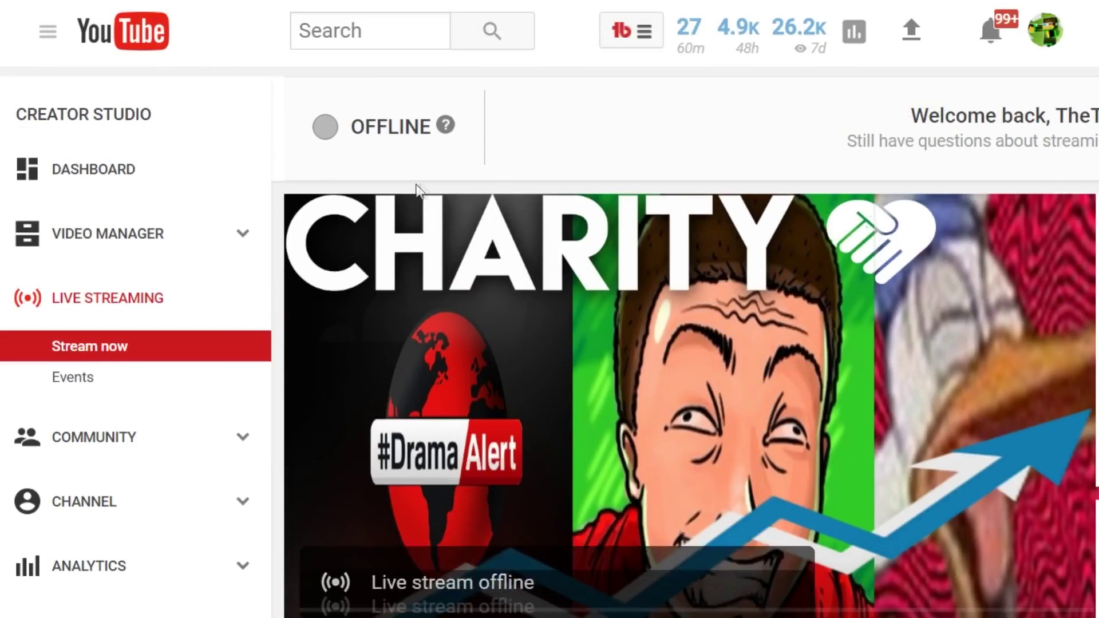
pyautogui.scroll(-11, 687, 309)
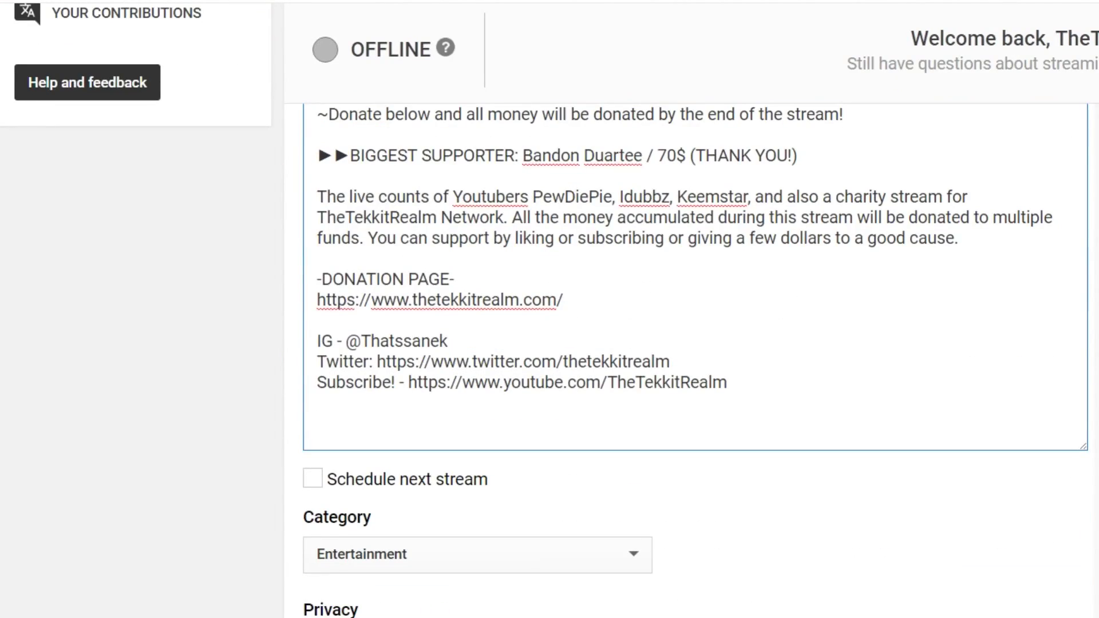
pyautogui.moveTo(727, 382); pyautogui.dragTo(368, 197)
pyautogui.scroll(7, 336, 238)
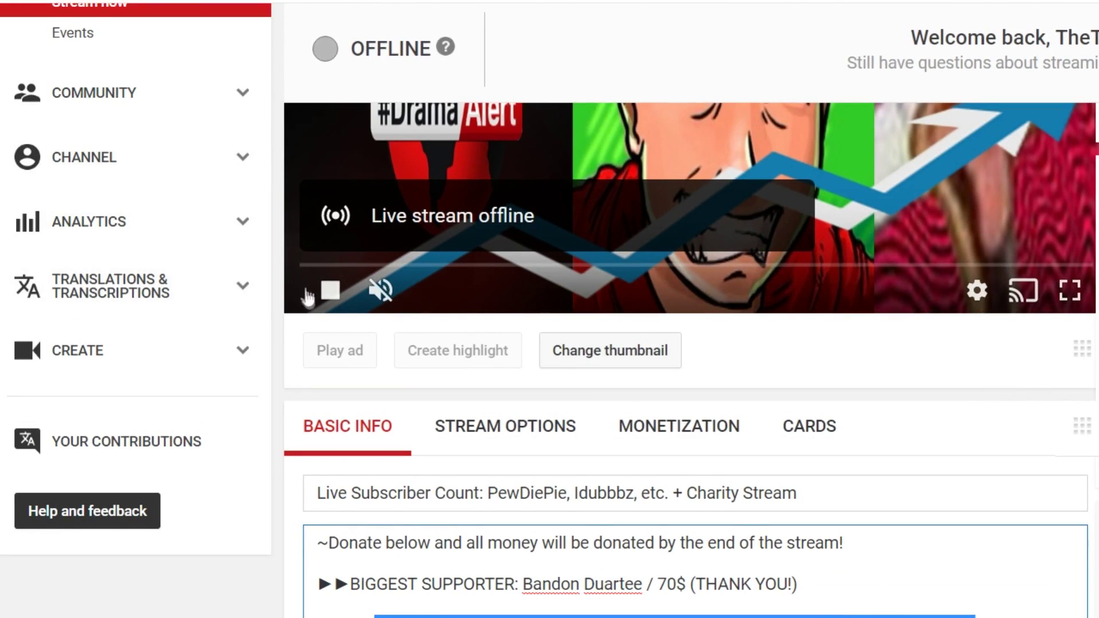
pyautogui.scroll(6, 310, 288)
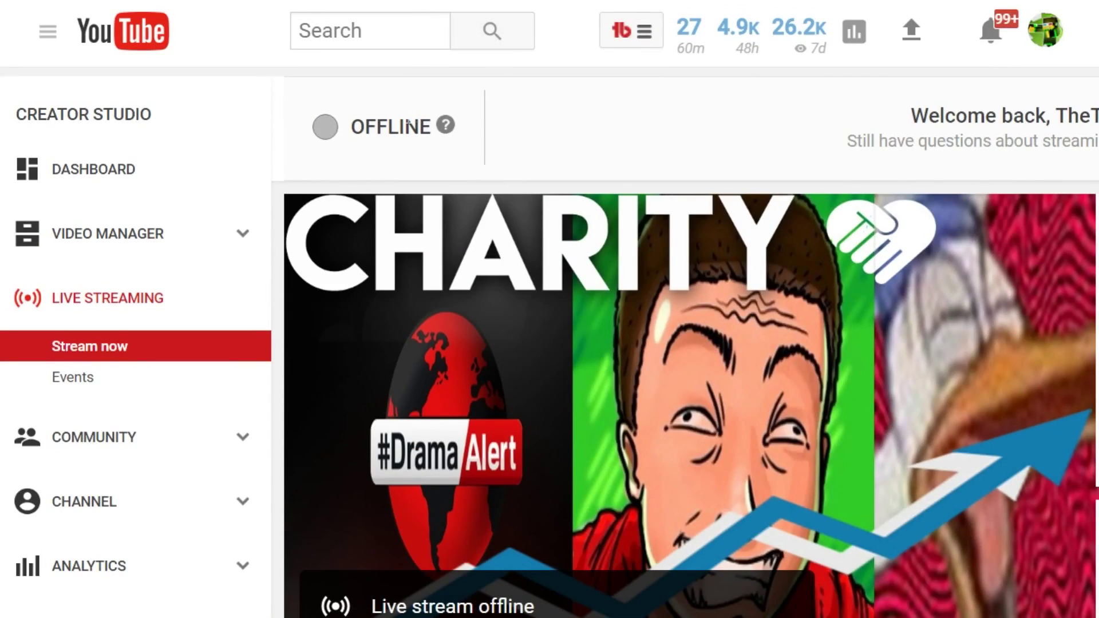
pyautogui.scroll(-8, 593, 188)
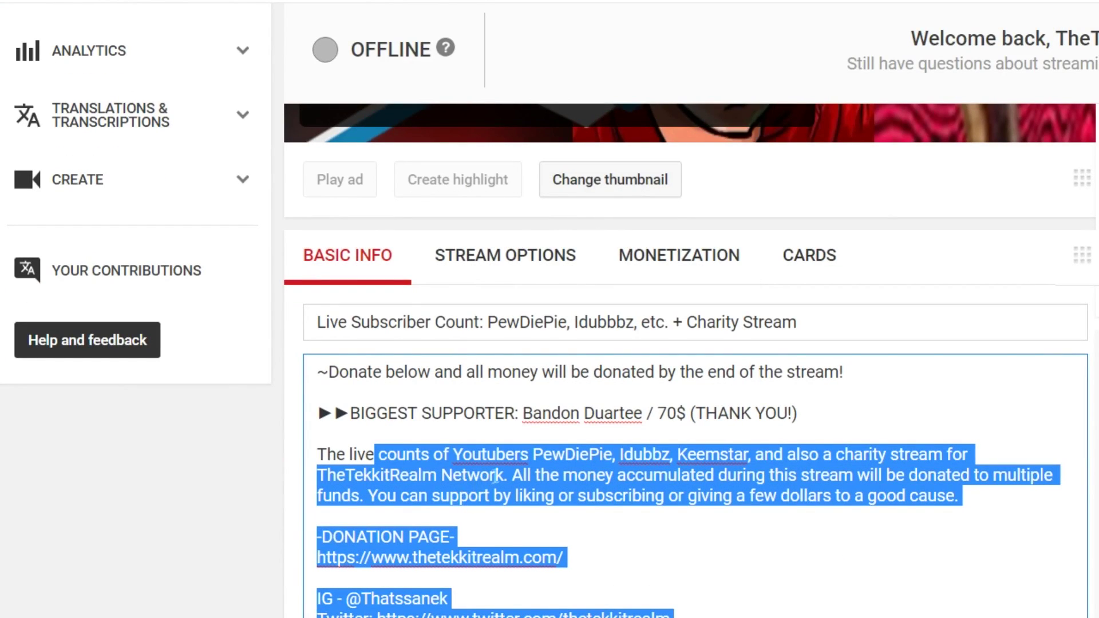
pyautogui.moveTo(625, 413); pyautogui.dragTo(633, 412)
pyautogui.scroll(3, 523, 368)
pyautogui.scroll(-6, 834, 373)
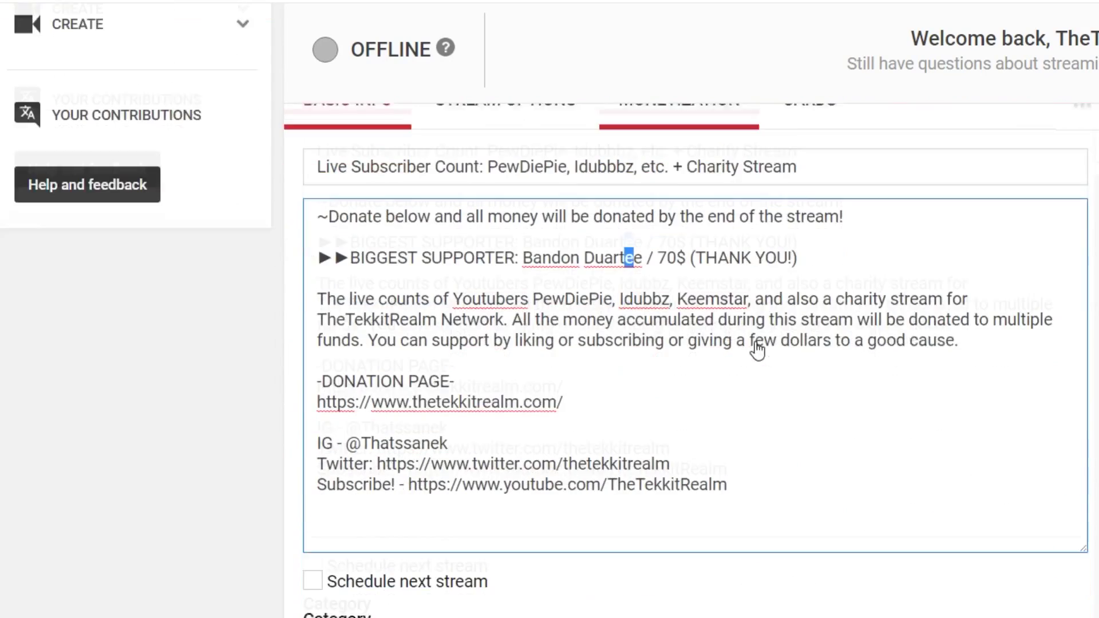
pyautogui.scroll(4, 681, 297)
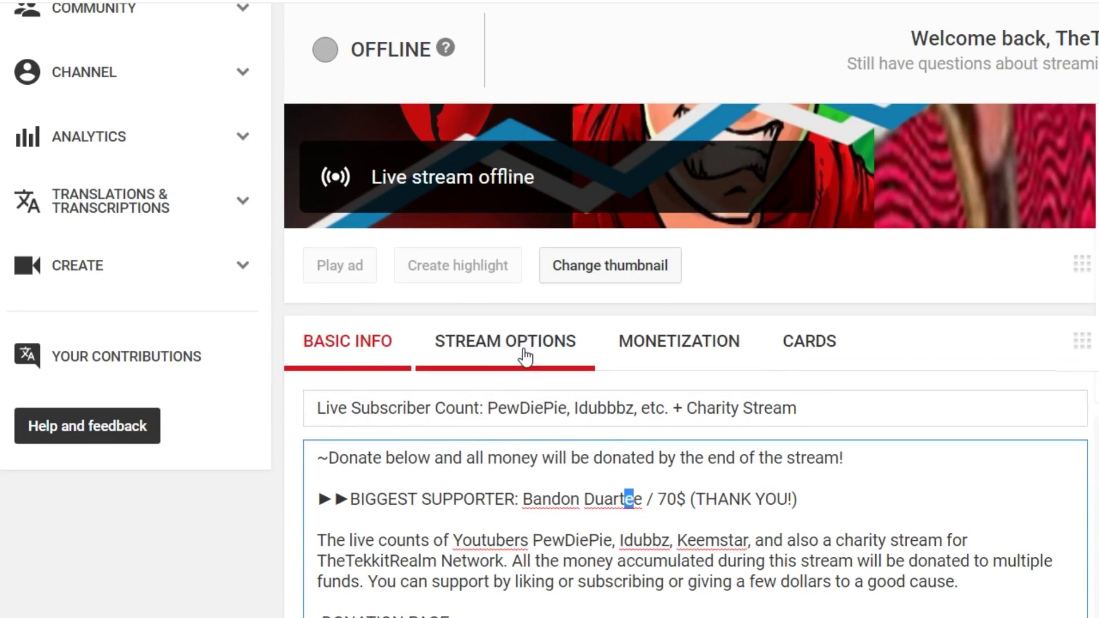
pyautogui.click(525, 357)
# Step: Return to Basic Info to review the stream's title and description
pyautogui.scroll(-6, 802, 422)
pyautogui.scroll(5, 845, 371)
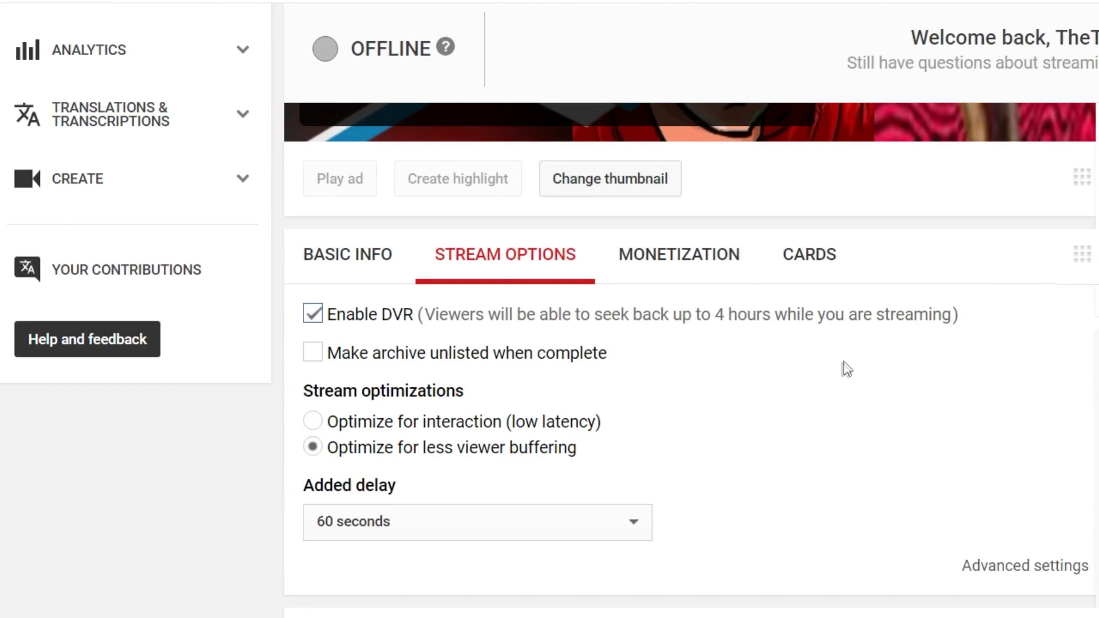
pyautogui.click(336, 254)
pyautogui.scroll(-5, 672, 348)
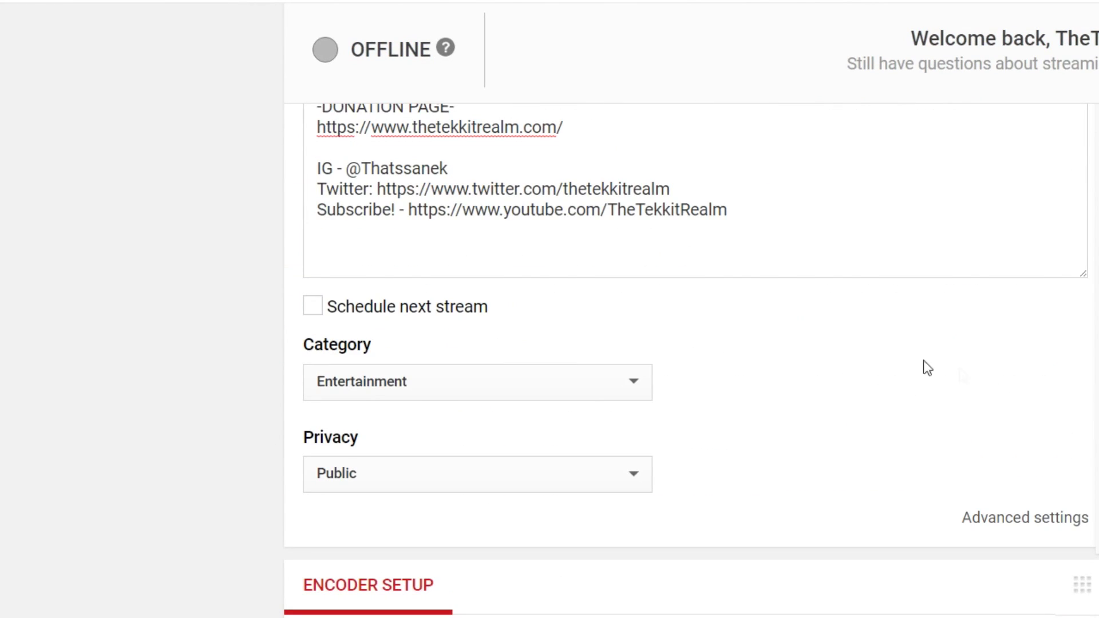
pyautogui.scroll(6, 832, 366)
pyautogui.scroll(-3, 431, 400)
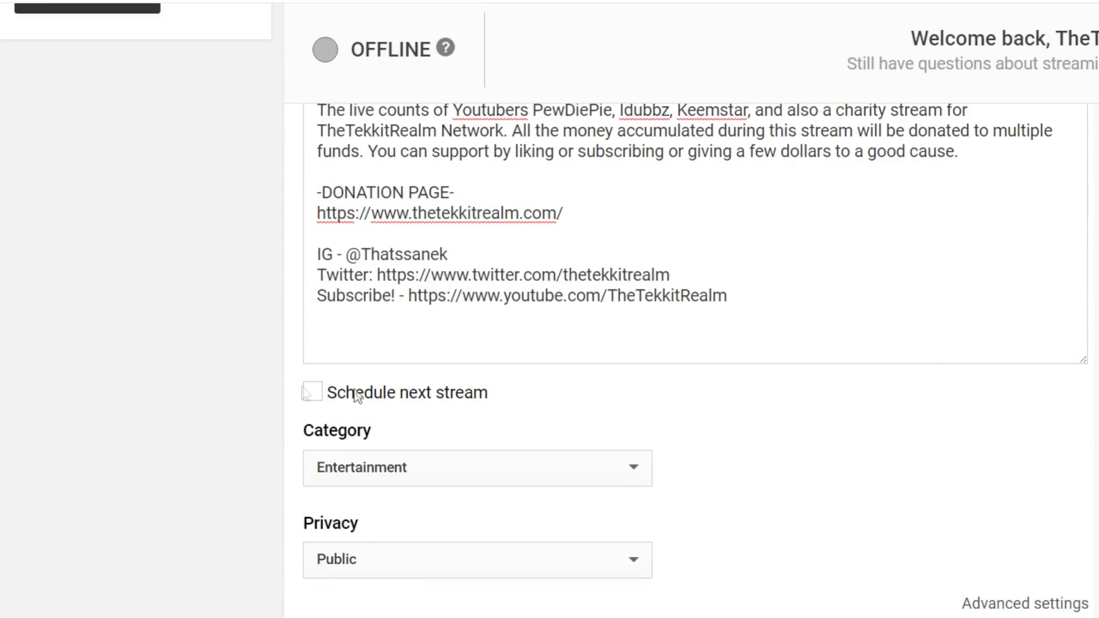
pyautogui.scroll(6, 489, 414)
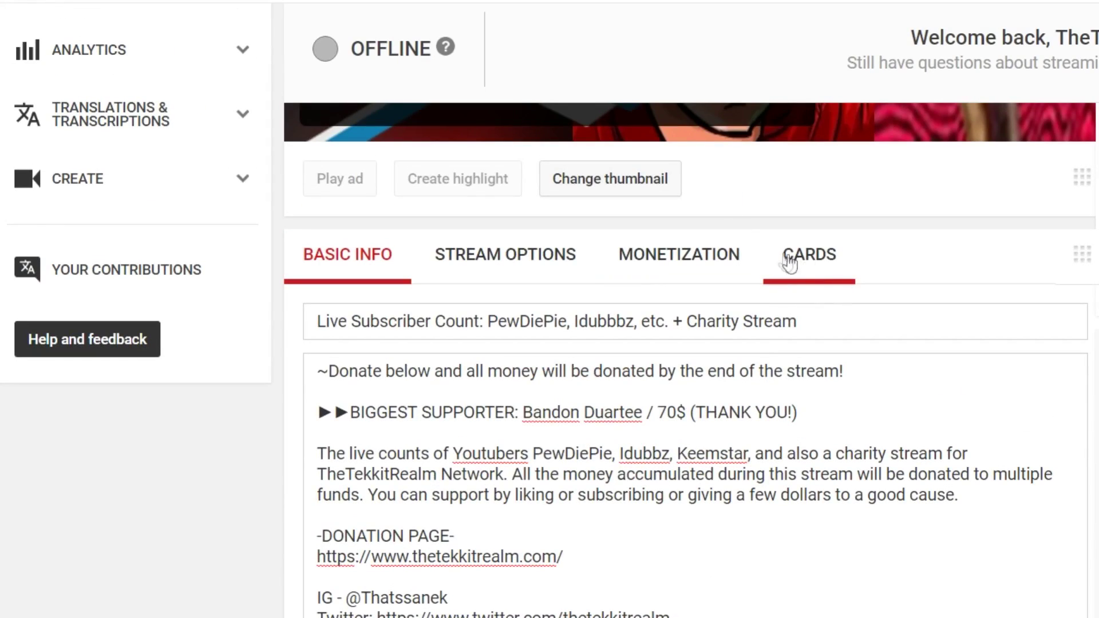
# Step: Show the stream's cards: a video, a Save The Children donation and a channel
pyautogui.click(790, 264)
pyautogui.scroll(3, 851, 429)
pyautogui.scroll(-3, 737, 180)
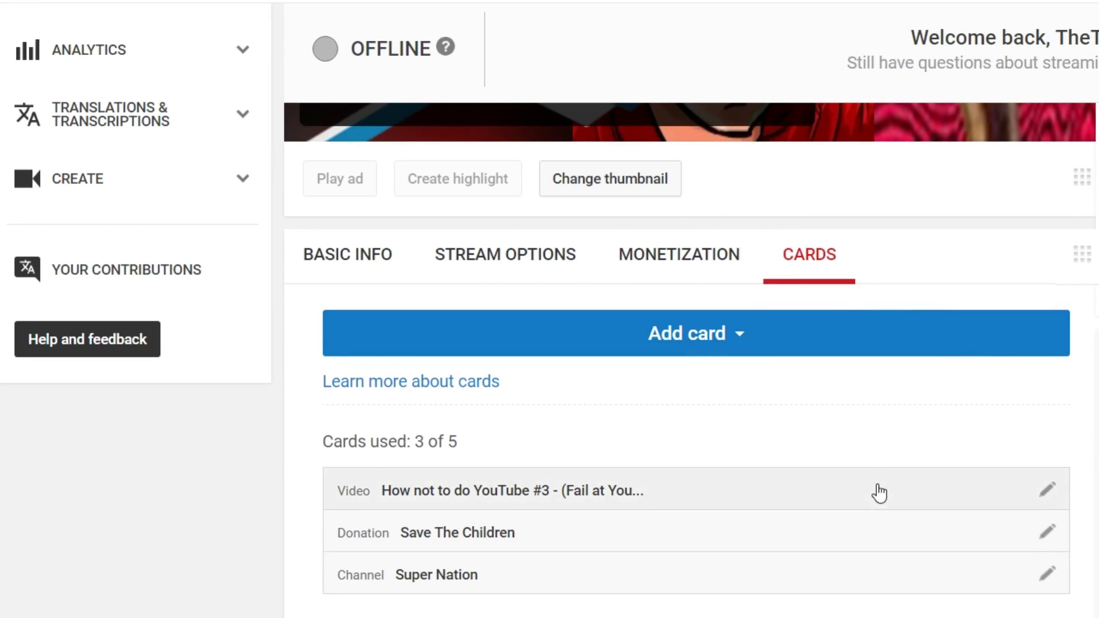
pyautogui.scroll(6, 882, 492)
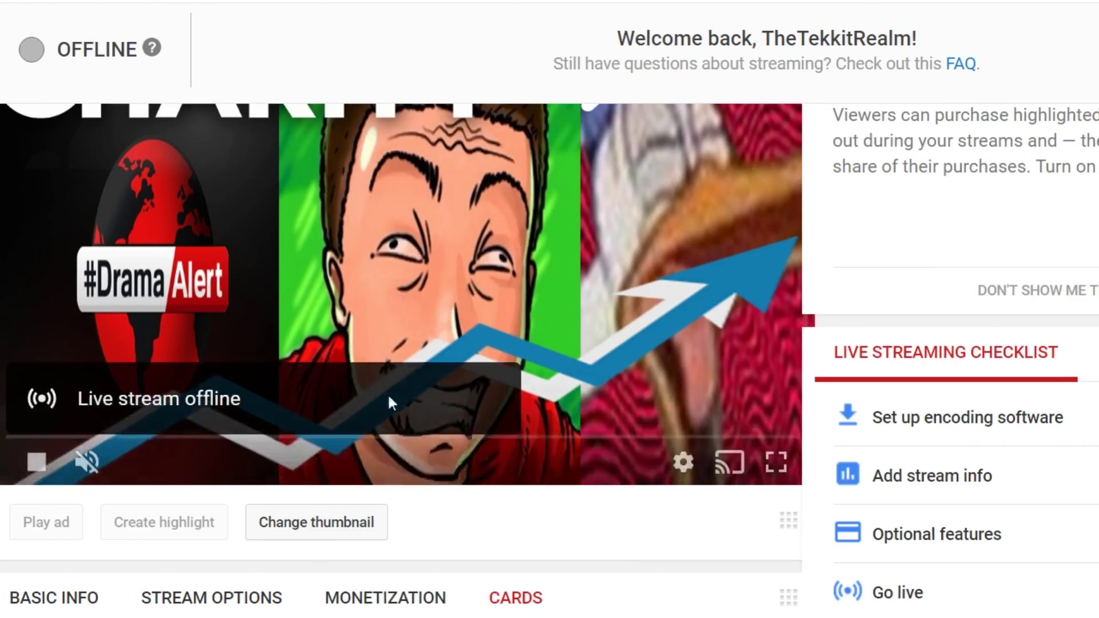
# Step: Scroll through the Live Streaming dashboard to review the stream
pyautogui.scroll(-5, 384, 393)
pyautogui.scroll(7, 476, 372)
pyautogui.scroll(-5, 590, 323)
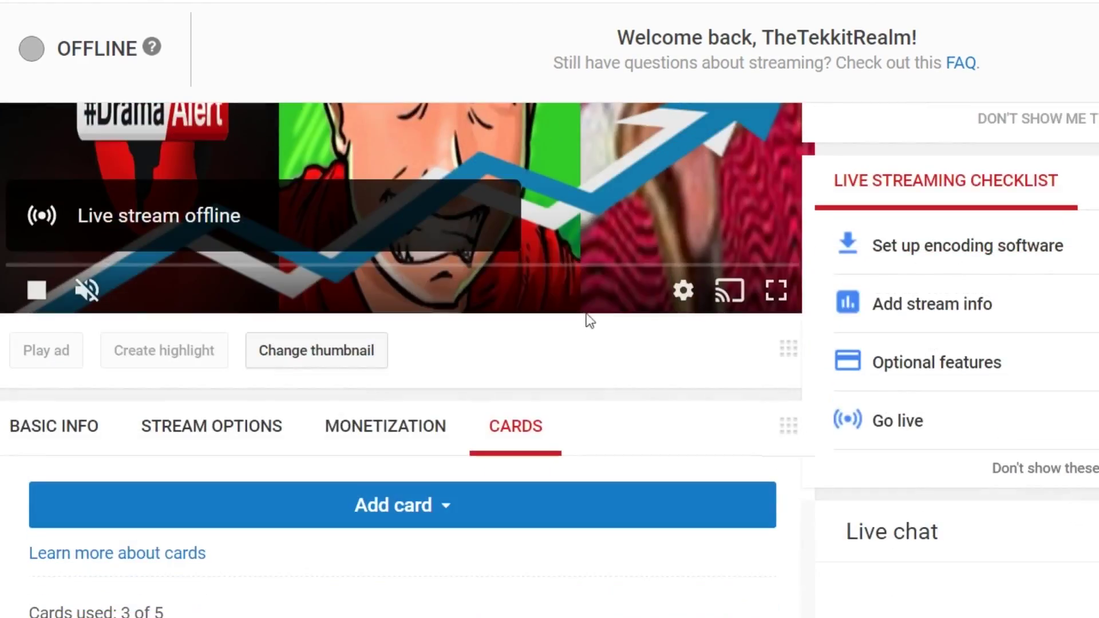
pyautogui.scroll(5, 816, 484)
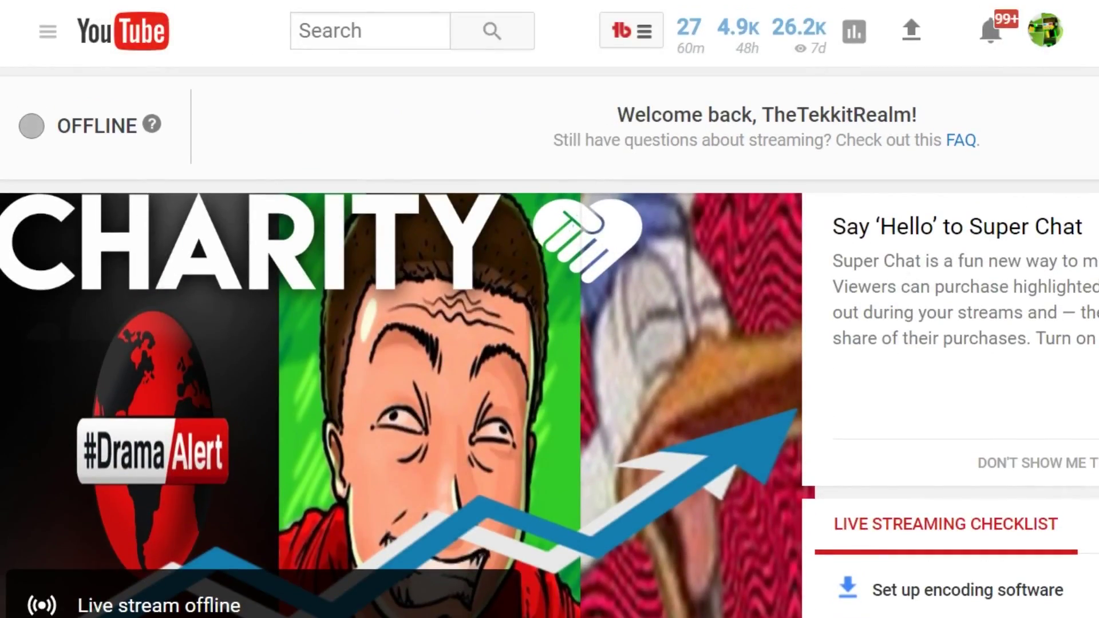
pyautogui.hscroll(4, 876, 393)
pyautogui.scroll(-5, 889, 393)
pyautogui.scroll(3, 851, 422)
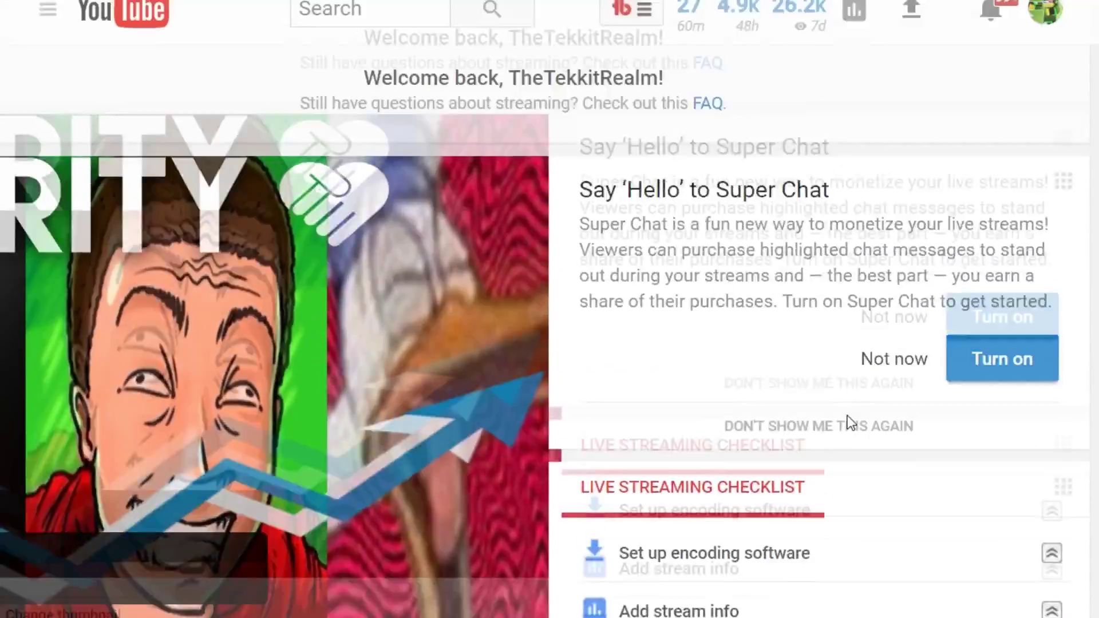
pyautogui.scroll(-8, 841, 422)
pyautogui.scroll(5, 939, 438)
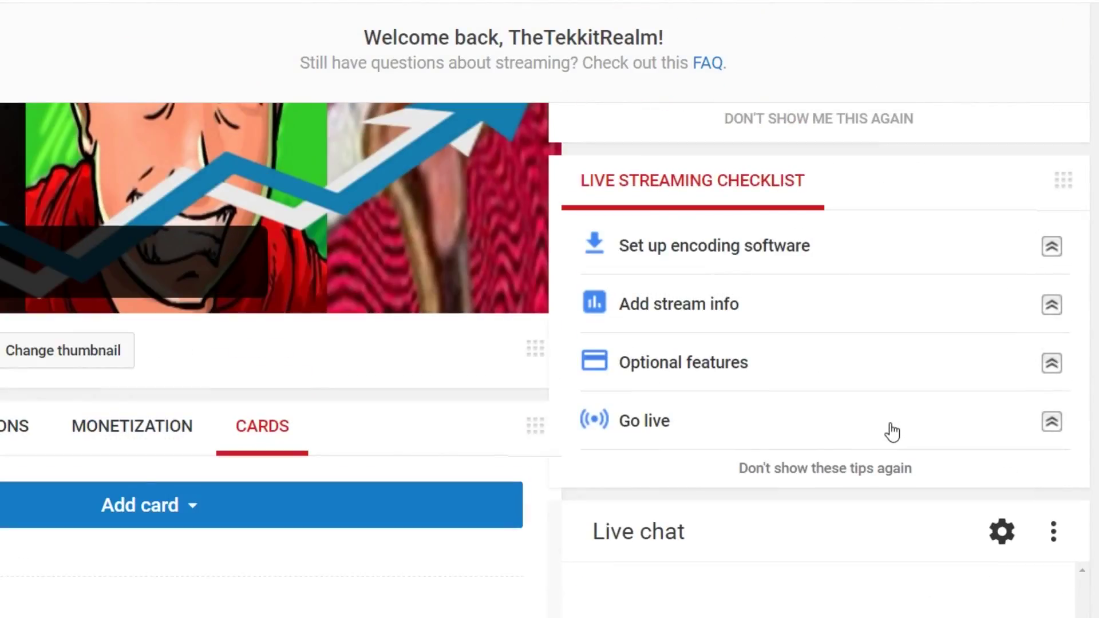
# Step: Show Stream Options: DVR enabled, optimized for less viewer buffering, 60 seconds added delay
pyautogui.scroll(4, 904, 421)
pyautogui.scroll(-8, 885, 441)
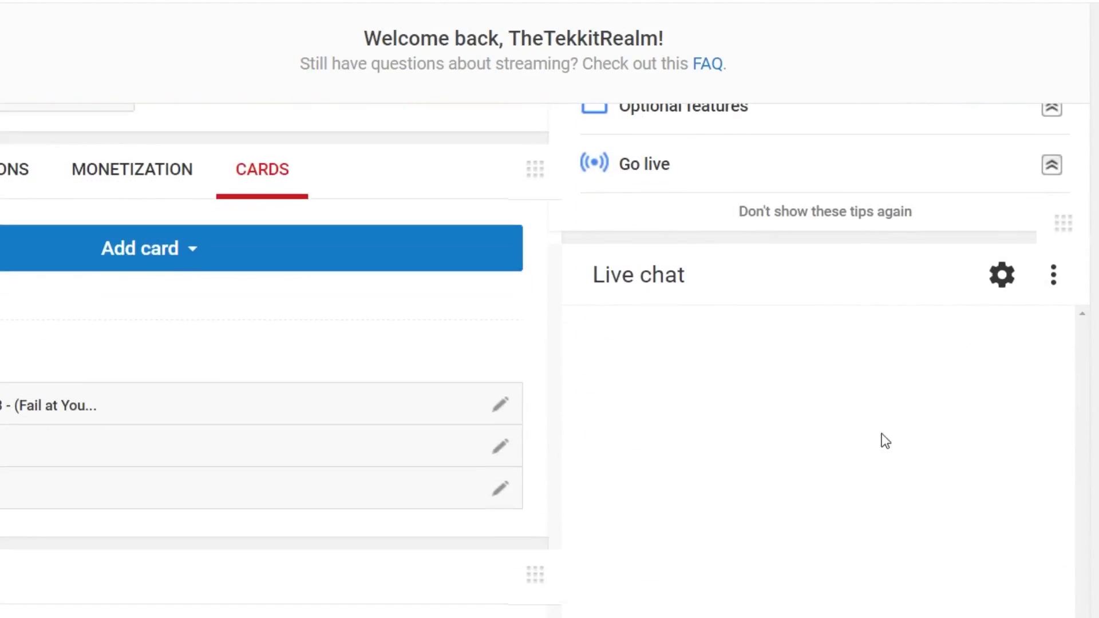
pyautogui.scroll(8, 885, 440)
pyautogui.scroll(-4, 884, 453)
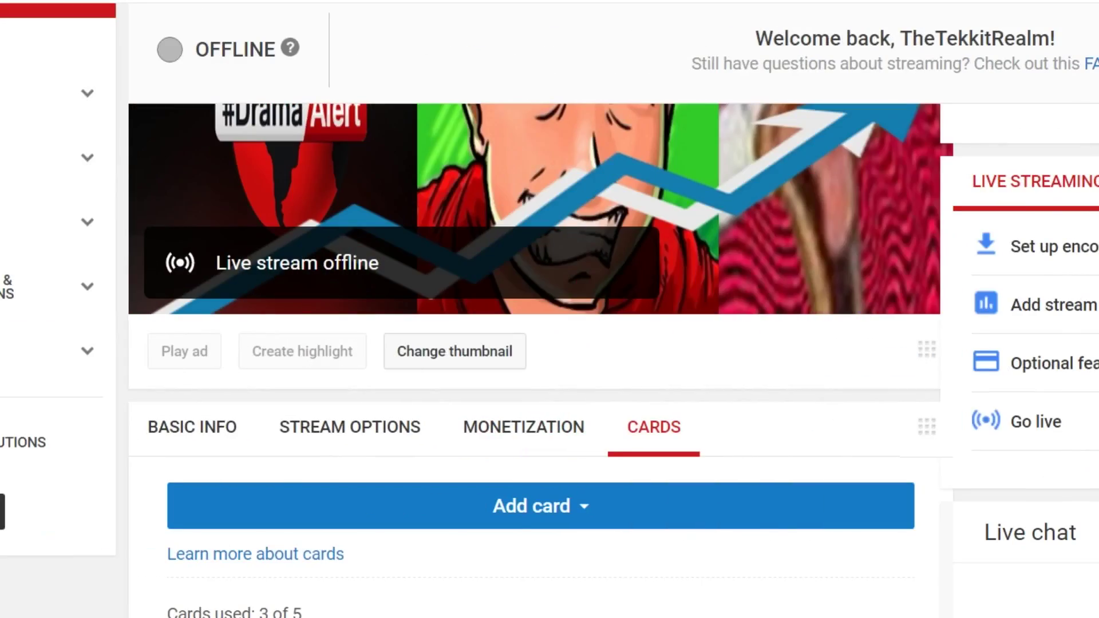
pyautogui.scroll(-5, 241, 486)
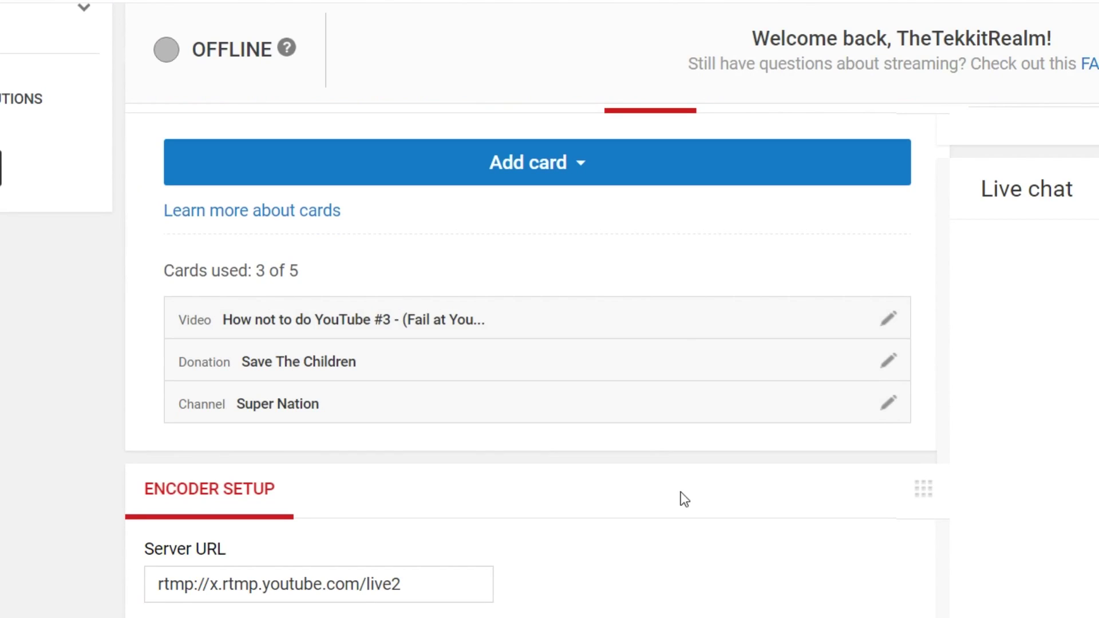
pyautogui.scroll(-6, 684, 499)
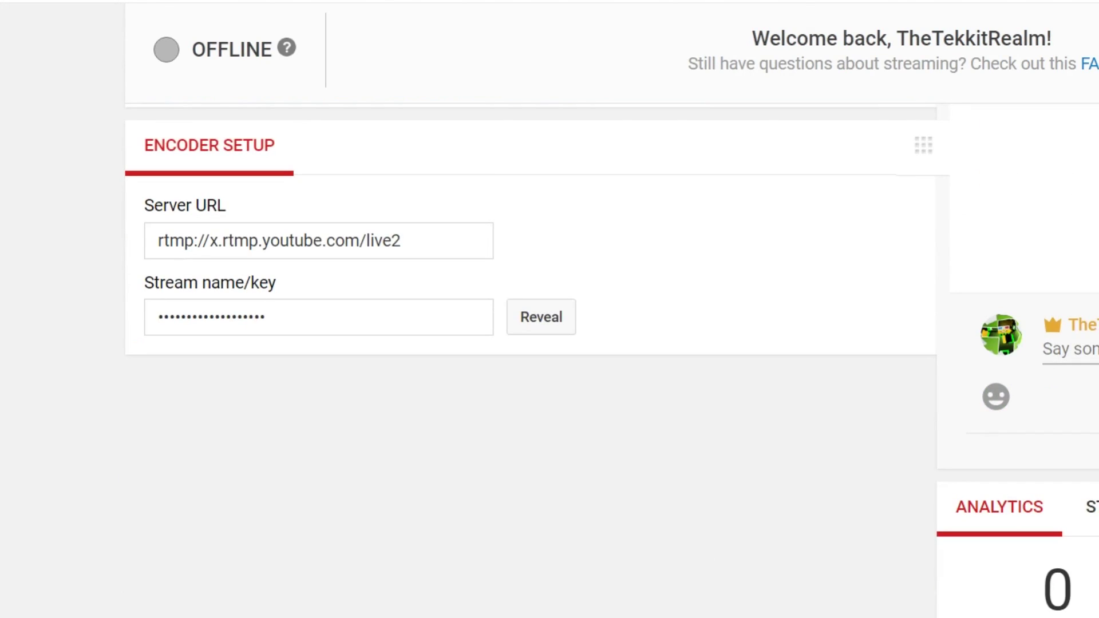
pyautogui.scroll(9, 500, 483)
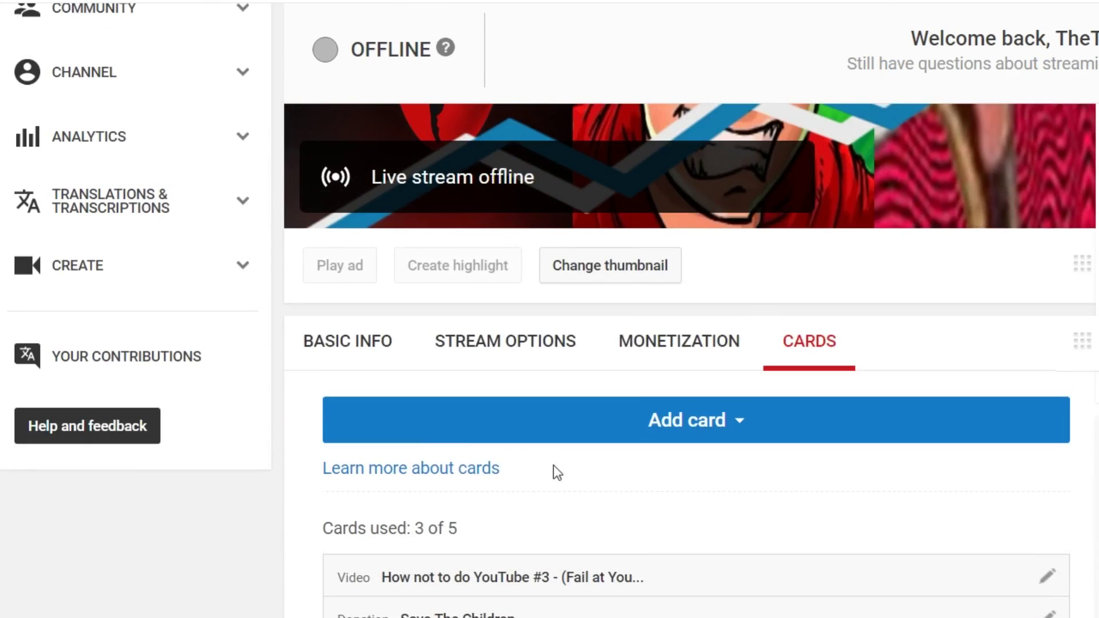
pyautogui.scroll(1, 526, 446)
pyautogui.click(498, 427)
pyautogui.scroll(-4, 634, 444)
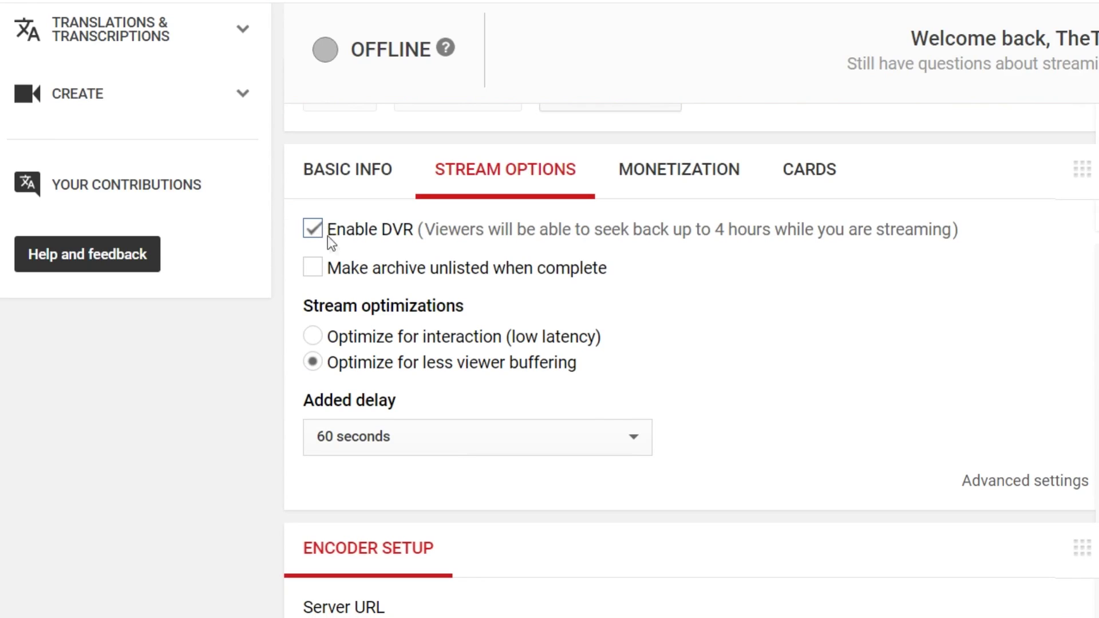
pyautogui.click(313, 338)
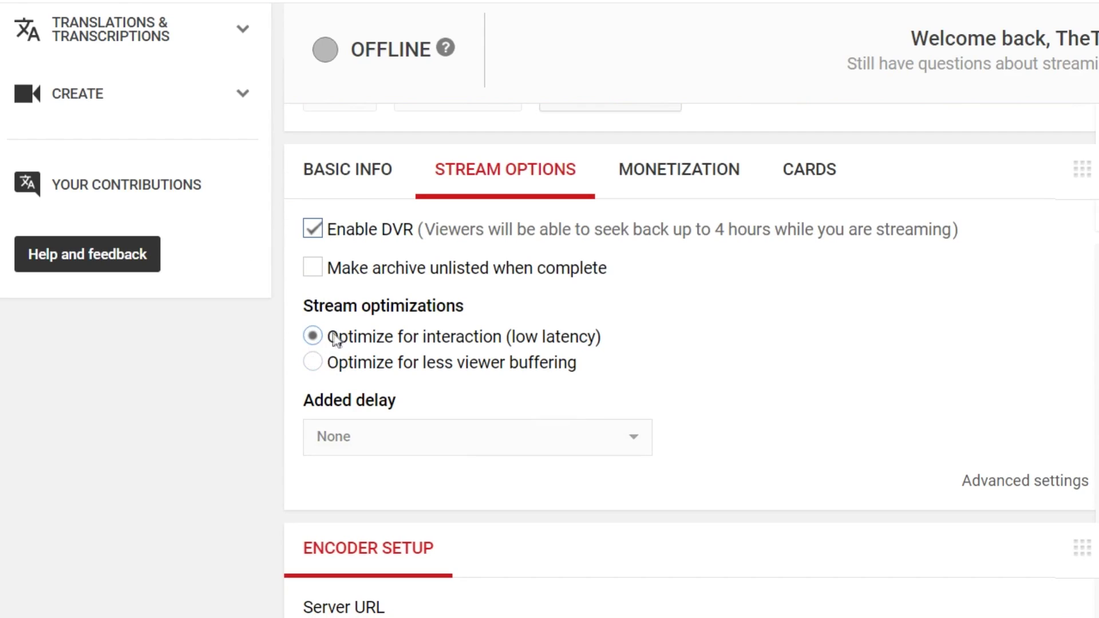
pyautogui.moveTo(577, 363); pyautogui.dragTo(424, 339)
pyautogui.click(313, 338)
pyautogui.moveTo(623, 338); pyautogui.dragTo(408, 346)
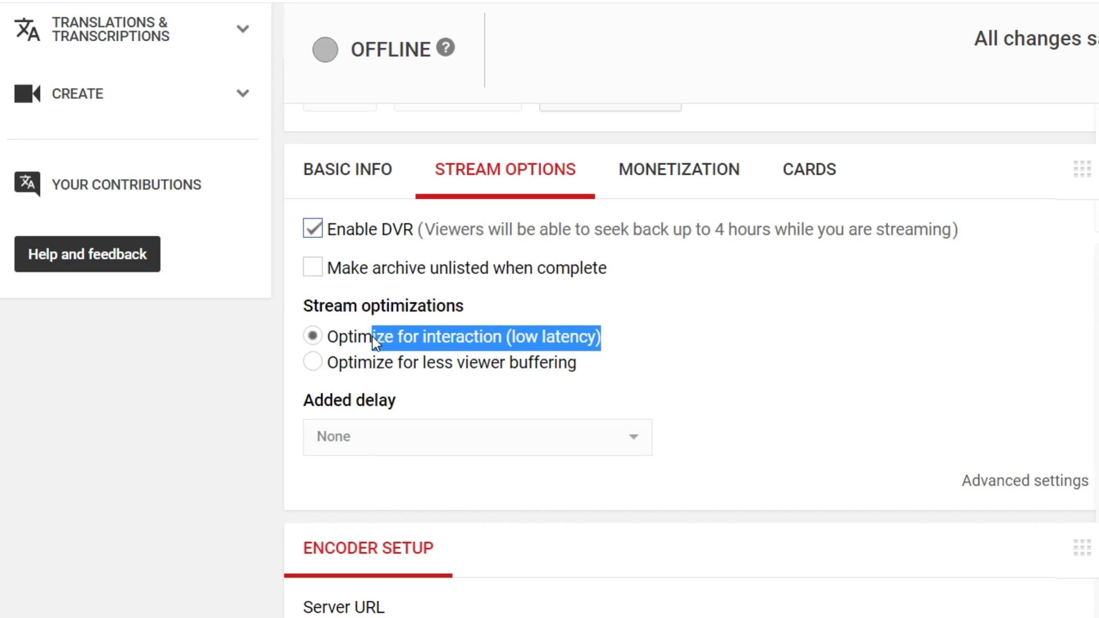
pyautogui.click(313, 361)
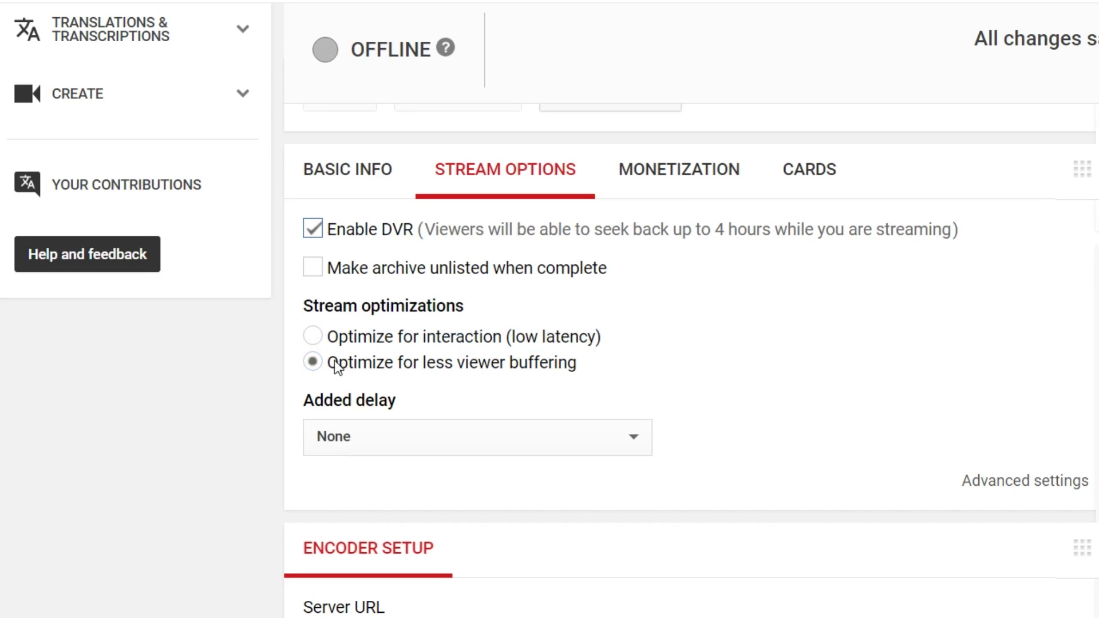
pyautogui.moveTo(339, 363); pyautogui.dragTo(524, 376)
pyautogui.click(406, 447)
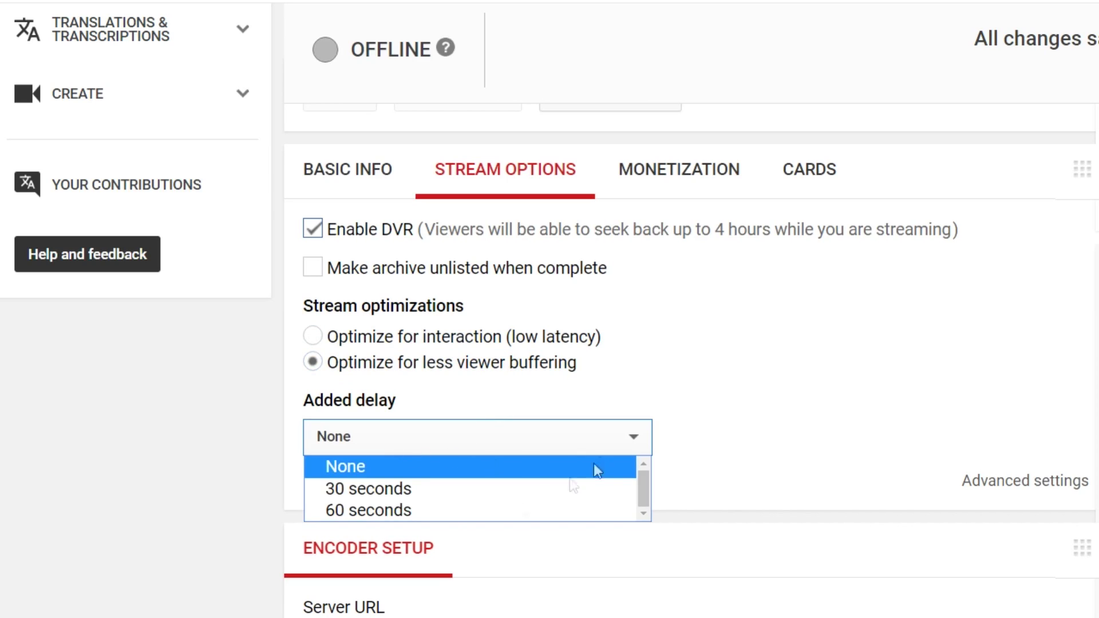
pyautogui.click(356, 510)
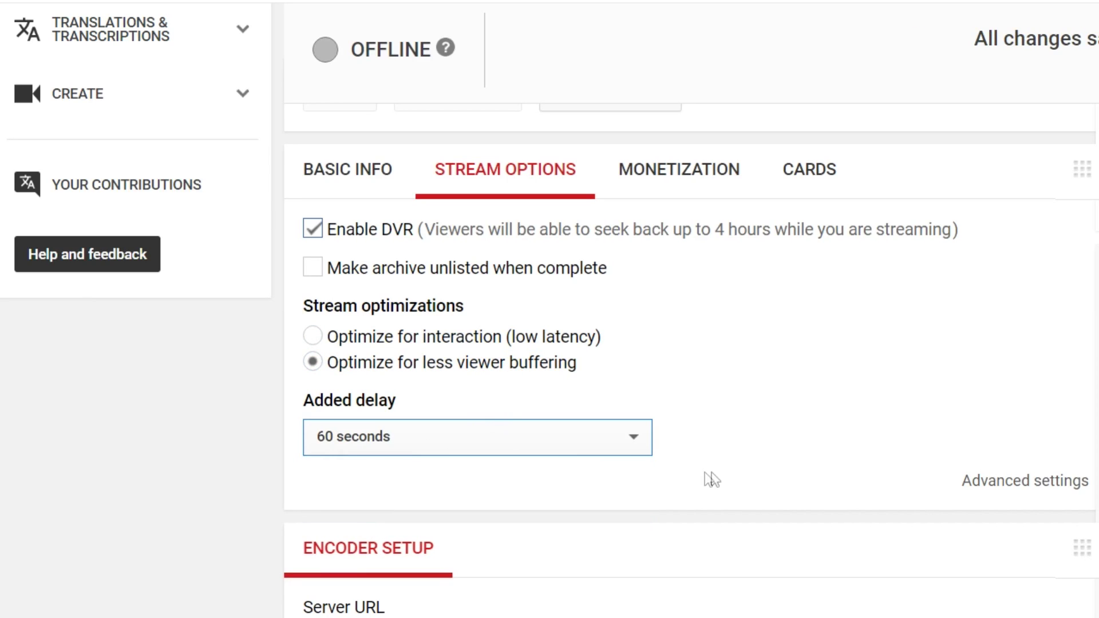
pyautogui.scroll(2, 695, 513)
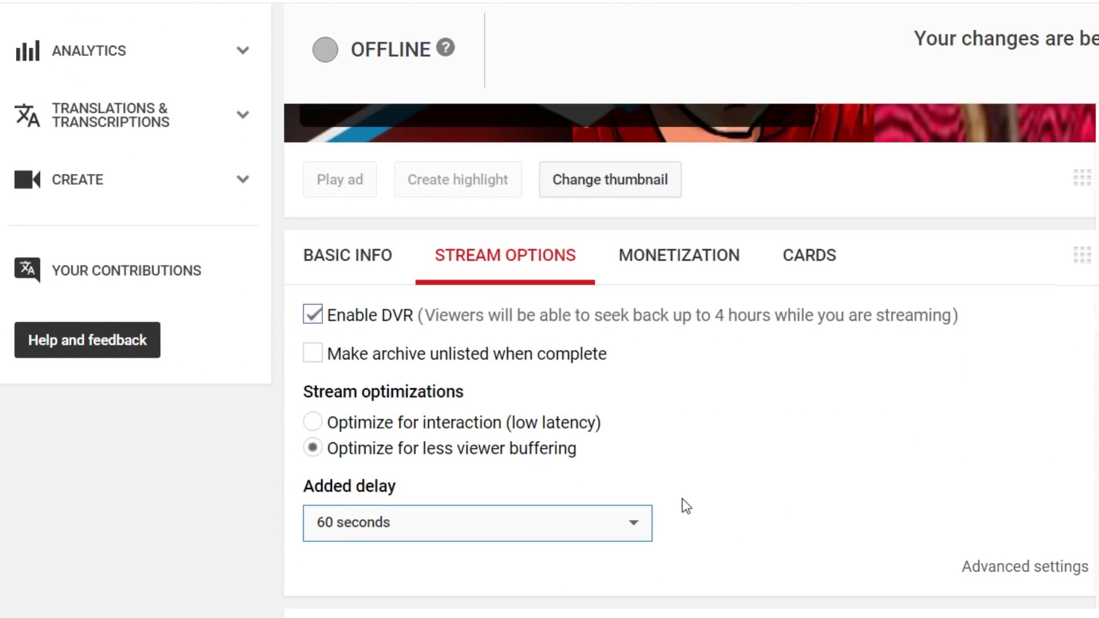
pyautogui.scroll(3, 679, 475)
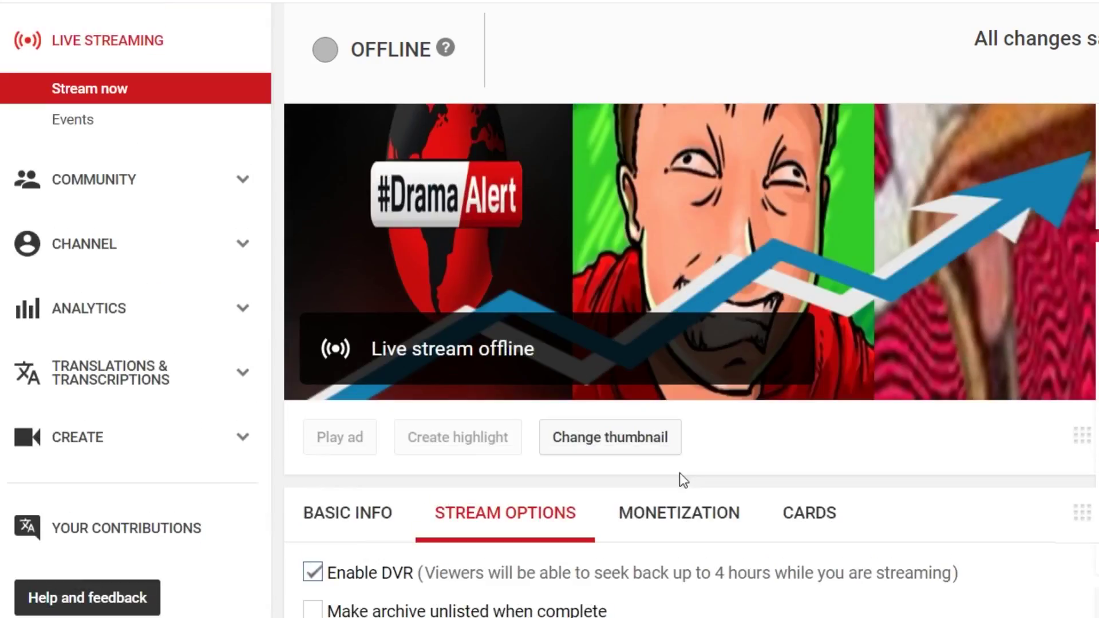
pyautogui.scroll(-5, 675, 475)
pyautogui.scroll(10, 652, 491)
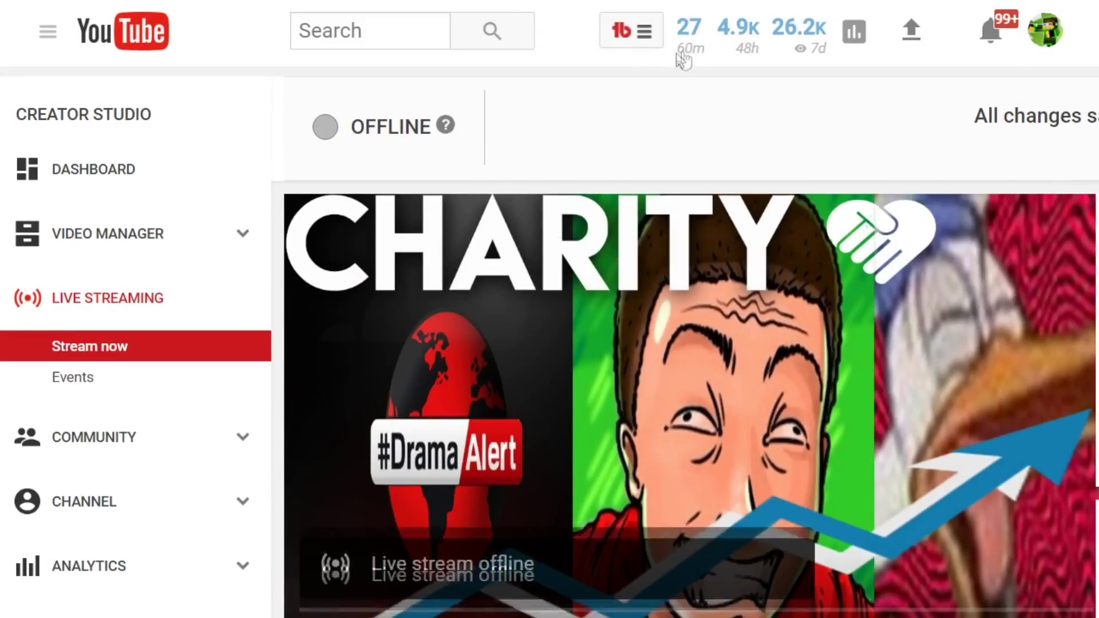
pyautogui.scroll(-9, 678, 353)
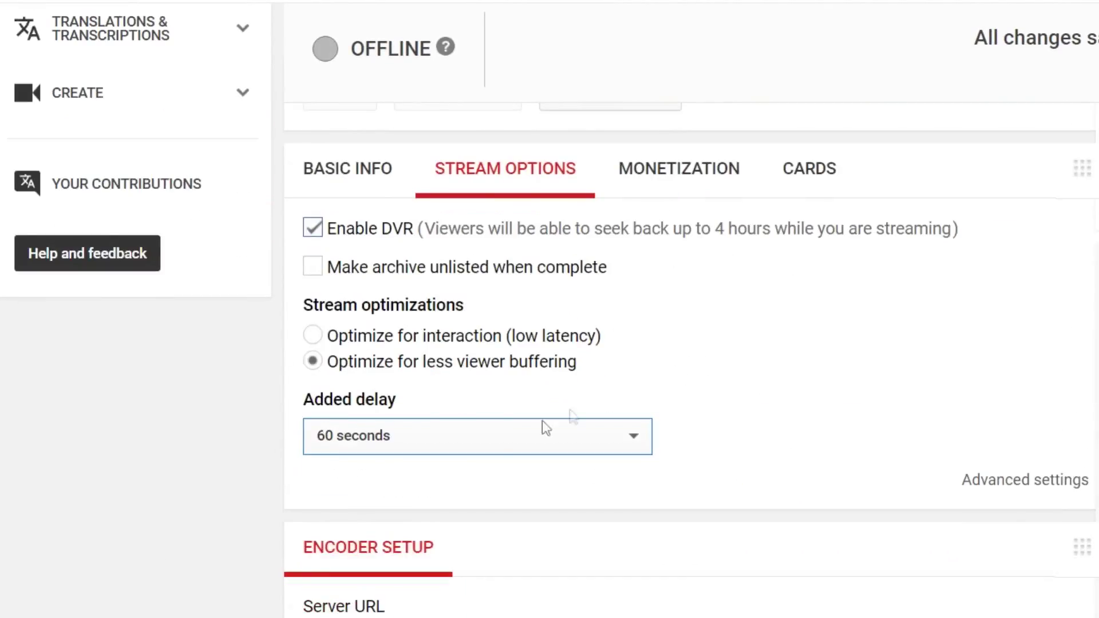
pyautogui.scroll(7, 569, 410)
pyautogui.scroll(3, 339, 253)
pyautogui.moveTo(419, 126); pyautogui.dragTo(351, 127)
pyautogui.click(394, 129)
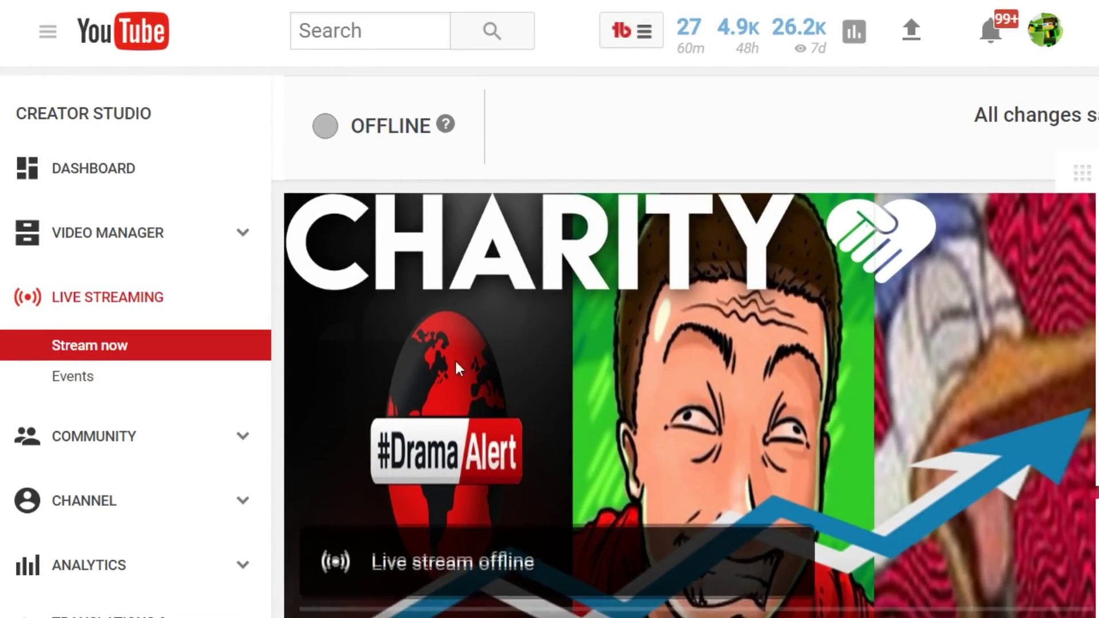
pyautogui.scroll(-8, 456, 373)
pyautogui.scroll(6, 515, 343)
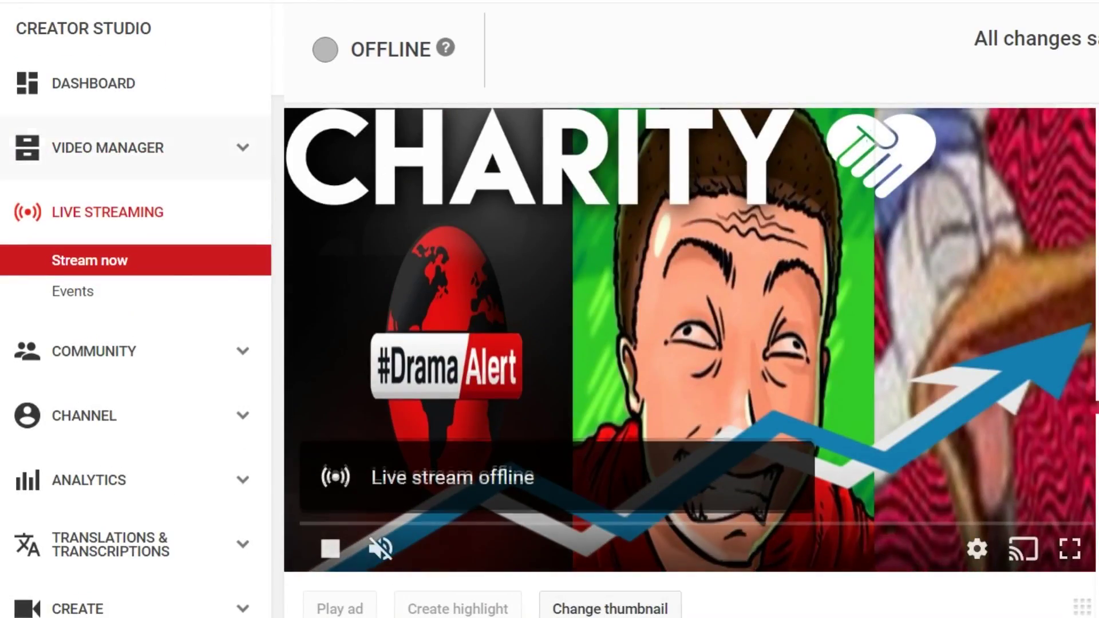
pyautogui.scroll(-6, 430, 277)
pyautogui.scroll(-8, 458, 275)
pyautogui.scroll(13, 572, 315)
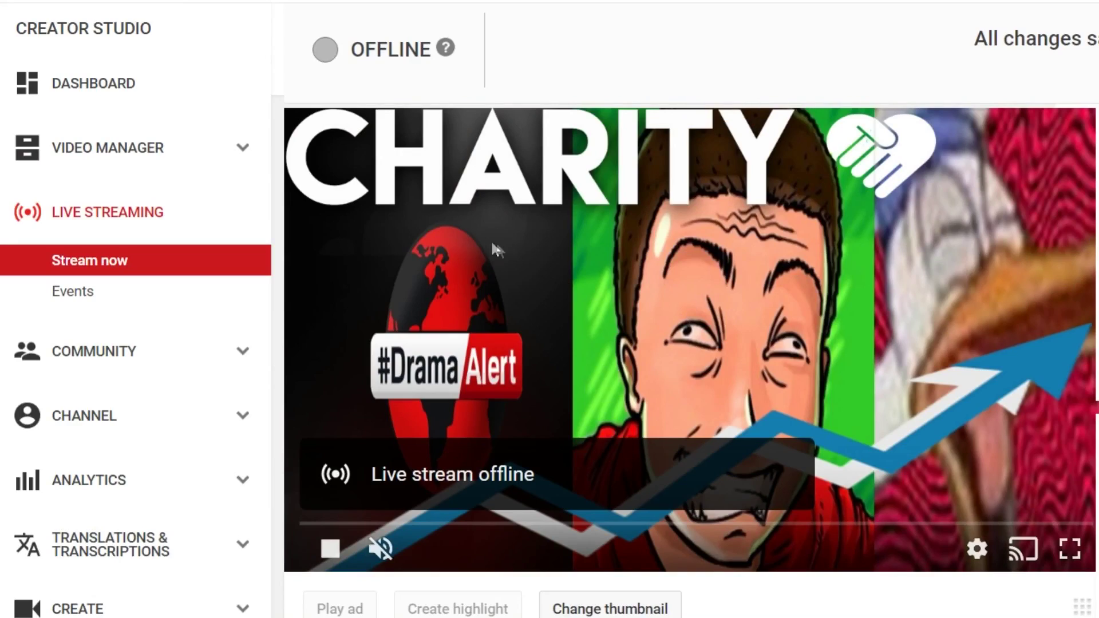
pyautogui.scroll(-7, 703, 262)
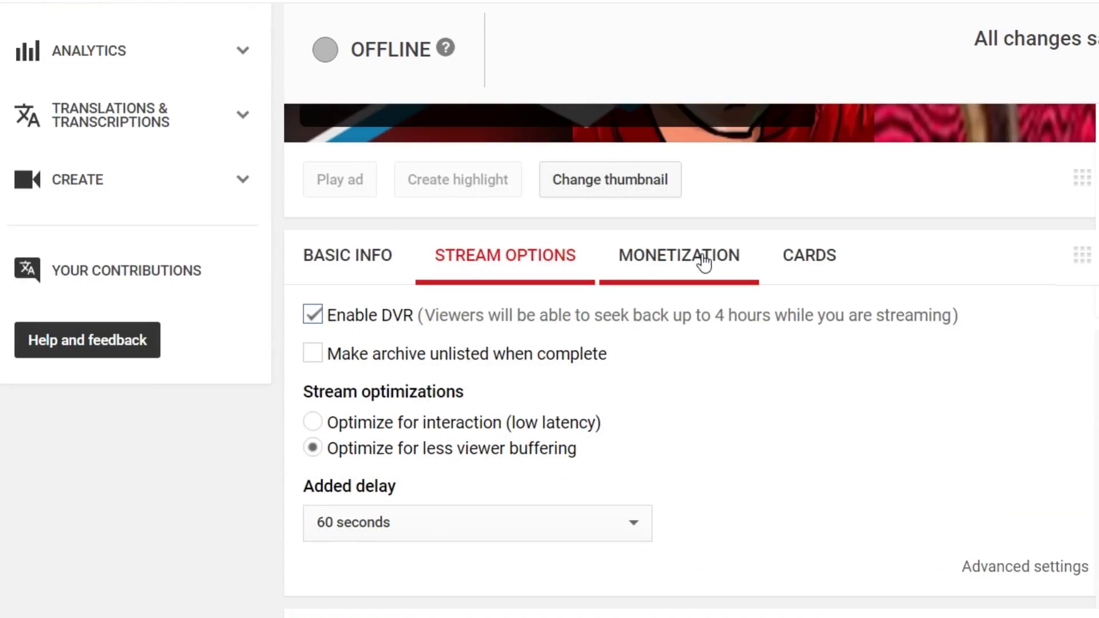
pyautogui.scroll(4, 458, 346)
pyautogui.scroll(-5, 437, 341)
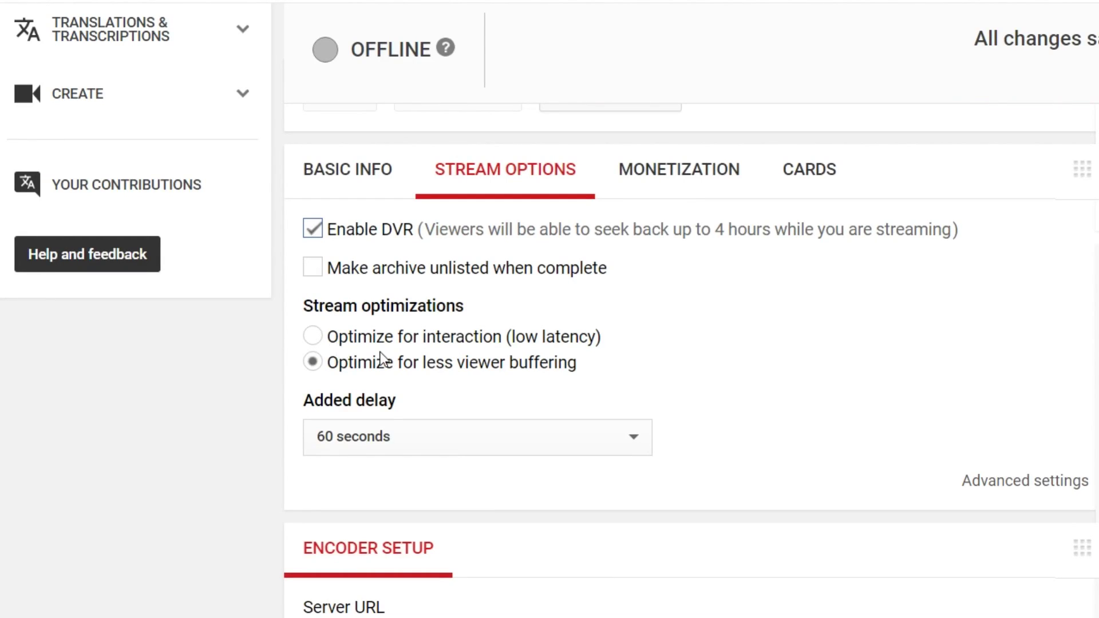
# Step: Set the stream's added delay to 30 seconds
pyautogui.click(366, 439)
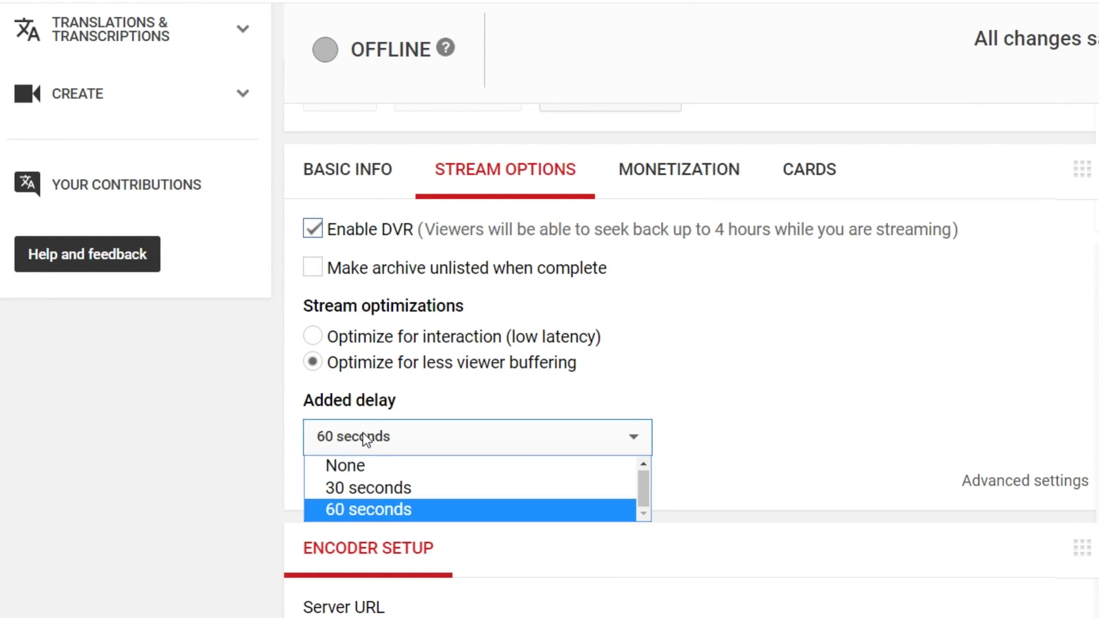
pyautogui.click(383, 491)
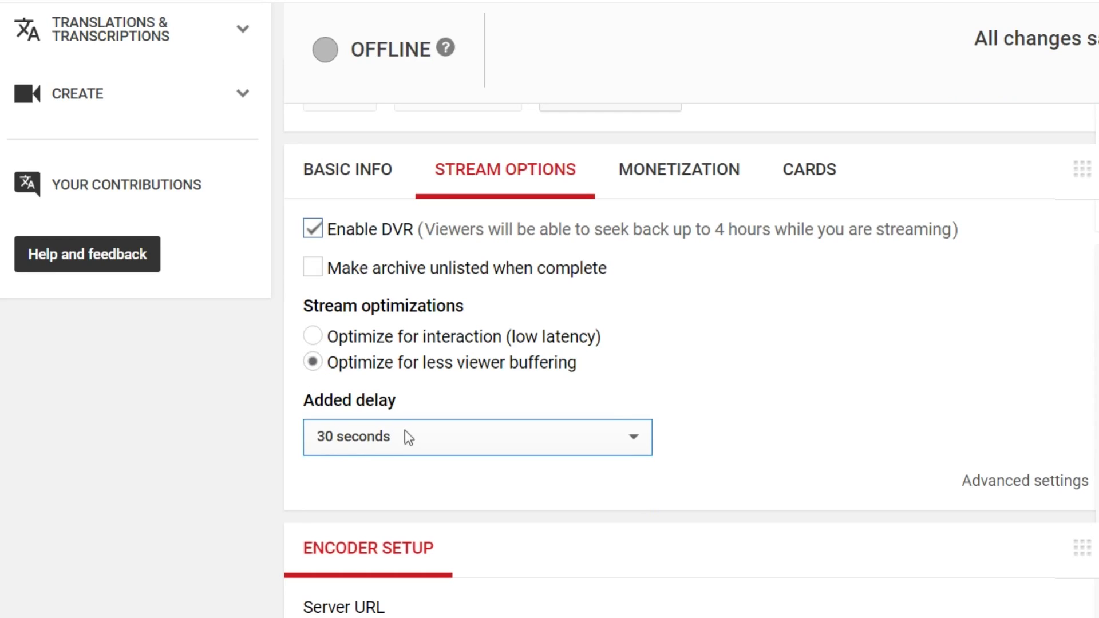
pyautogui.click(420, 444)
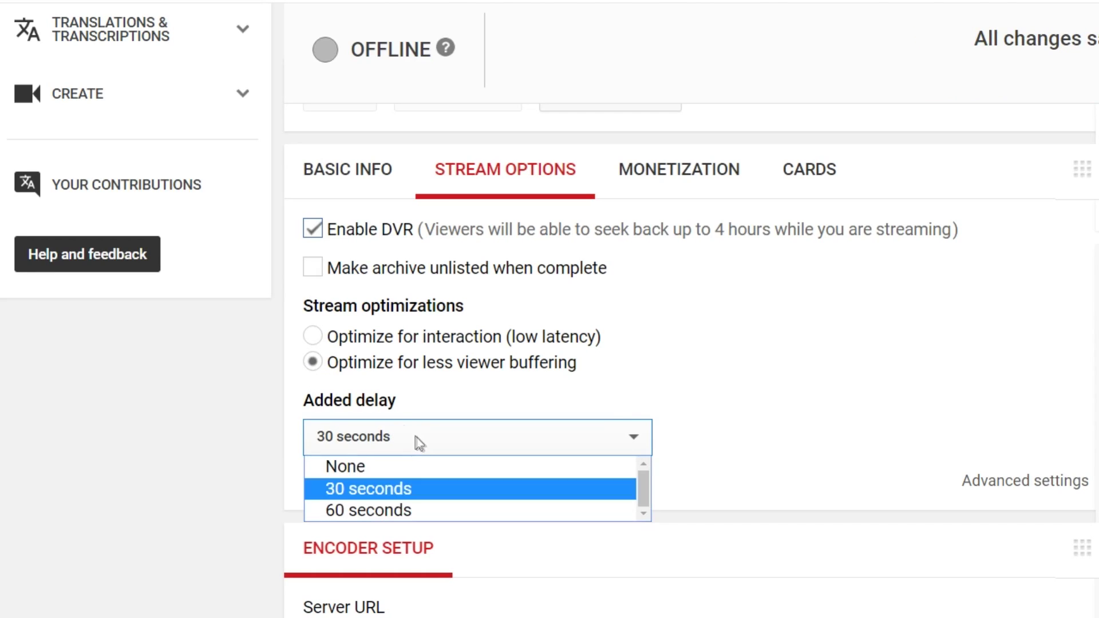
pyautogui.click(402, 437)
# Step: Review Stream Options and Encoder Setup, then go to the stream's Advanced settings
pyautogui.scroll(8, 404, 434)
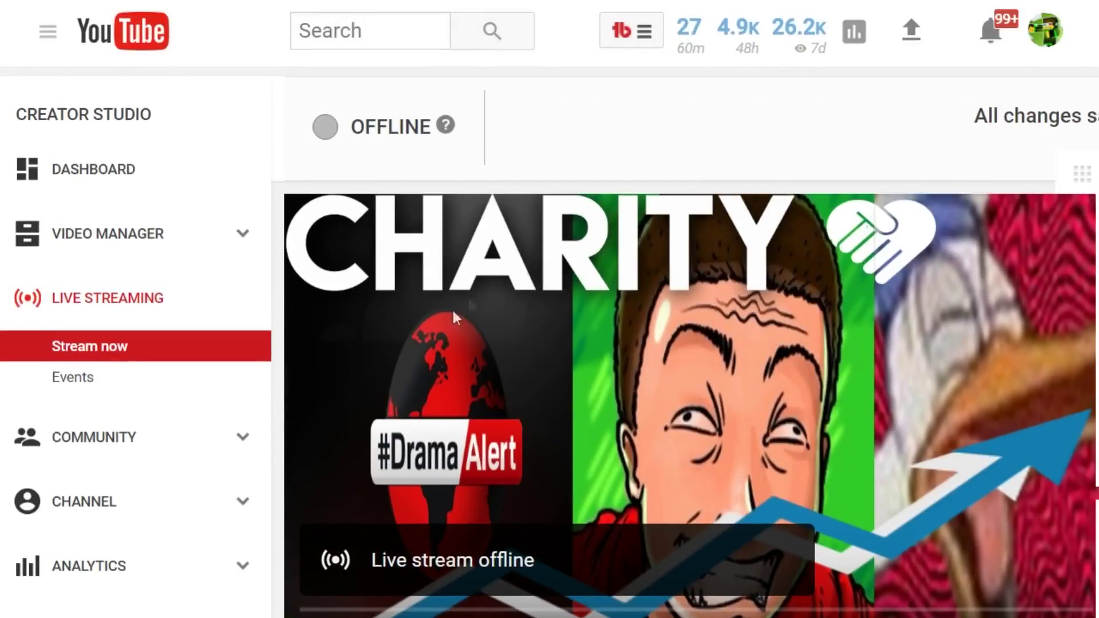
pyautogui.scroll(-5, 436, 400)
pyautogui.scroll(-7, 432, 416)
pyautogui.scroll(6, 490, 355)
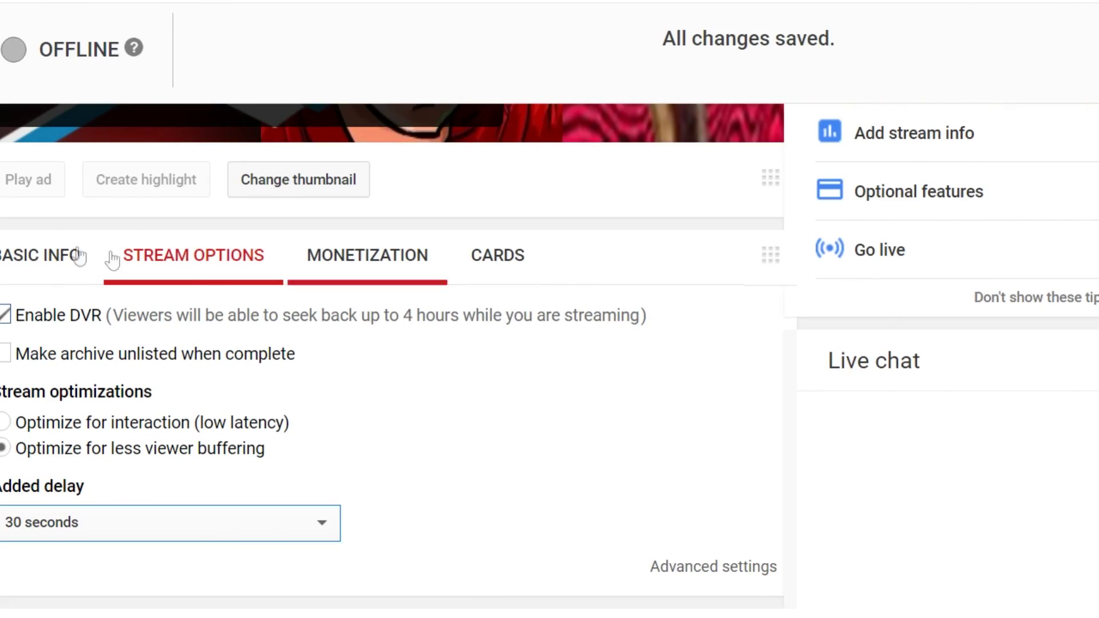
pyautogui.scroll(6, 253, 324)
pyautogui.scroll(-5, 628, 363)
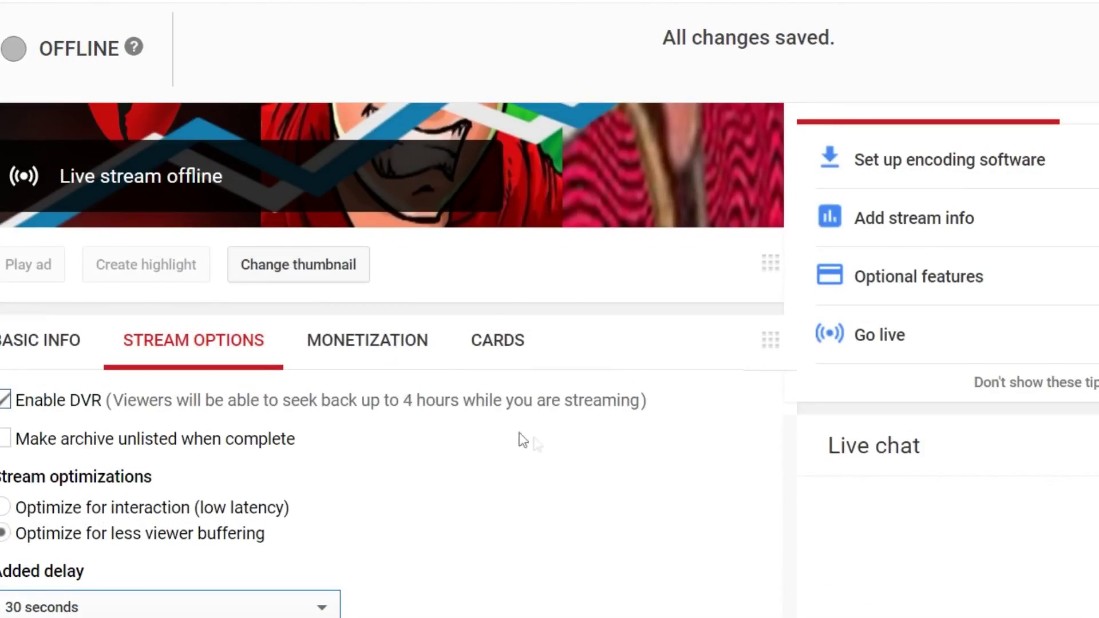
pyautogui.scroll(-6, 533, 438)
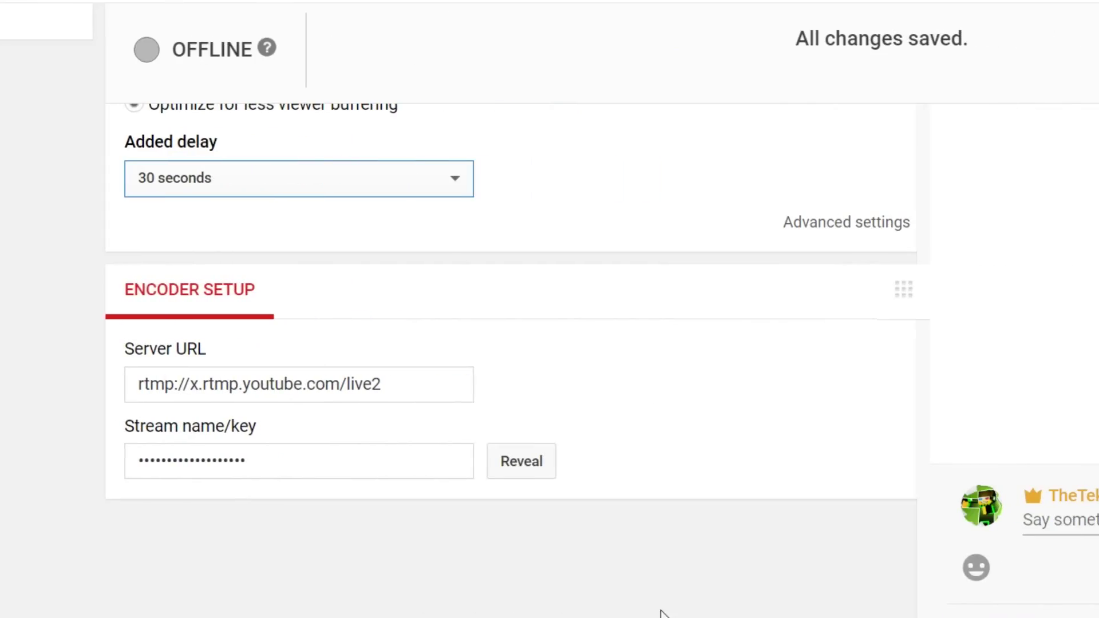
pyautogui.scroll(4, 555, 503)
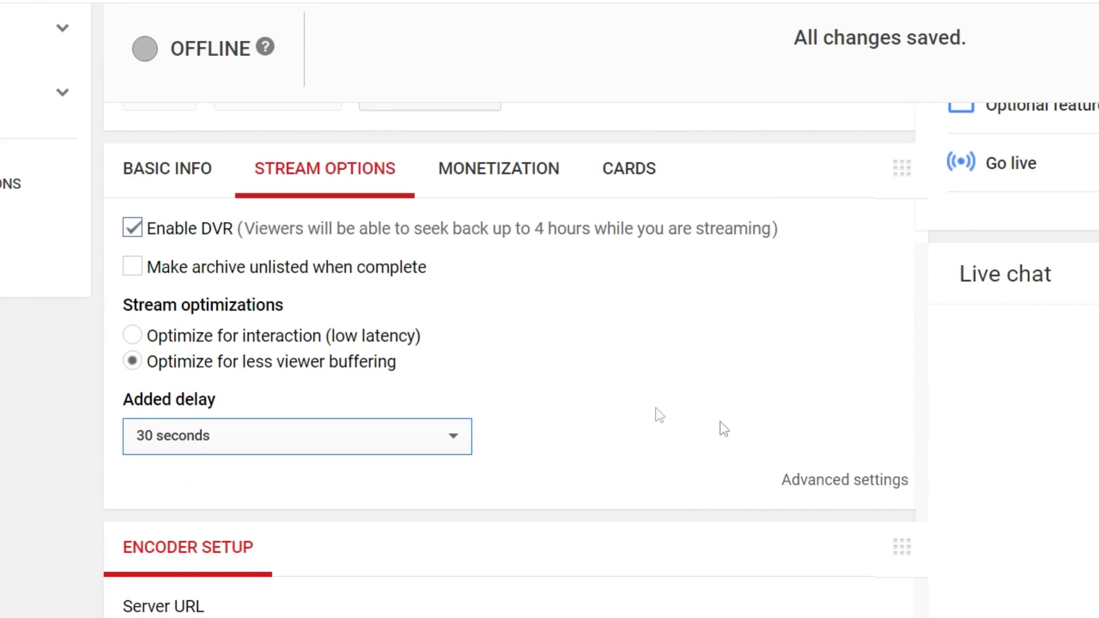
pyautogui.click(834, 484)
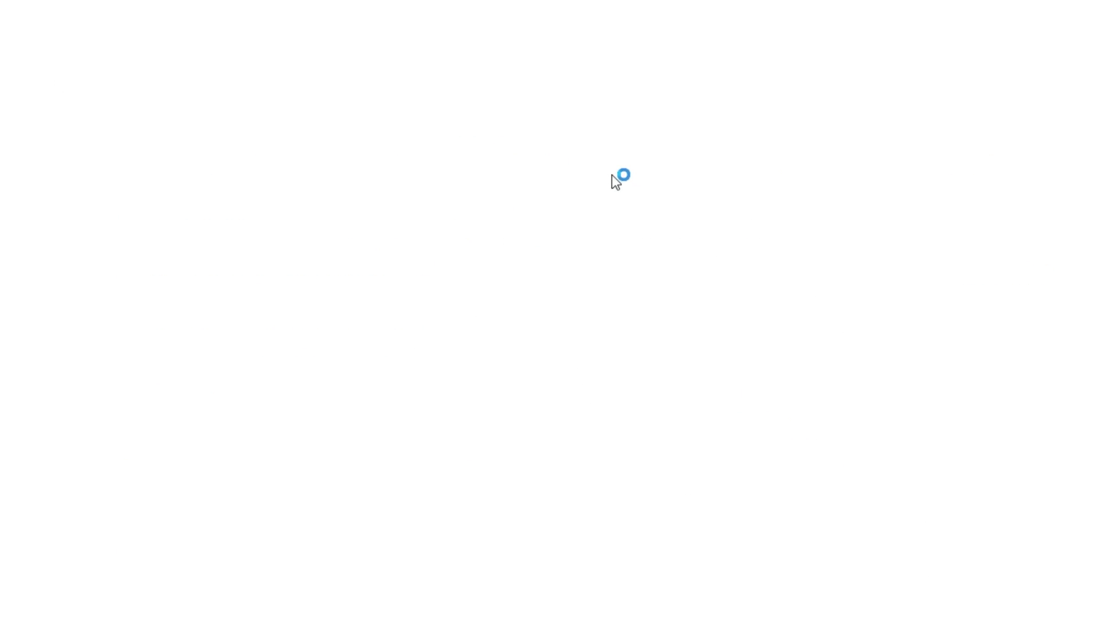
# Step: Open Ingestion Settings on the stream's Advanced settings page
pyautogui.scroll(-4, 664, 206)
pyautogui.scroll(8, 676, 365)
pyautogui.scroll(-8, 673, 360)
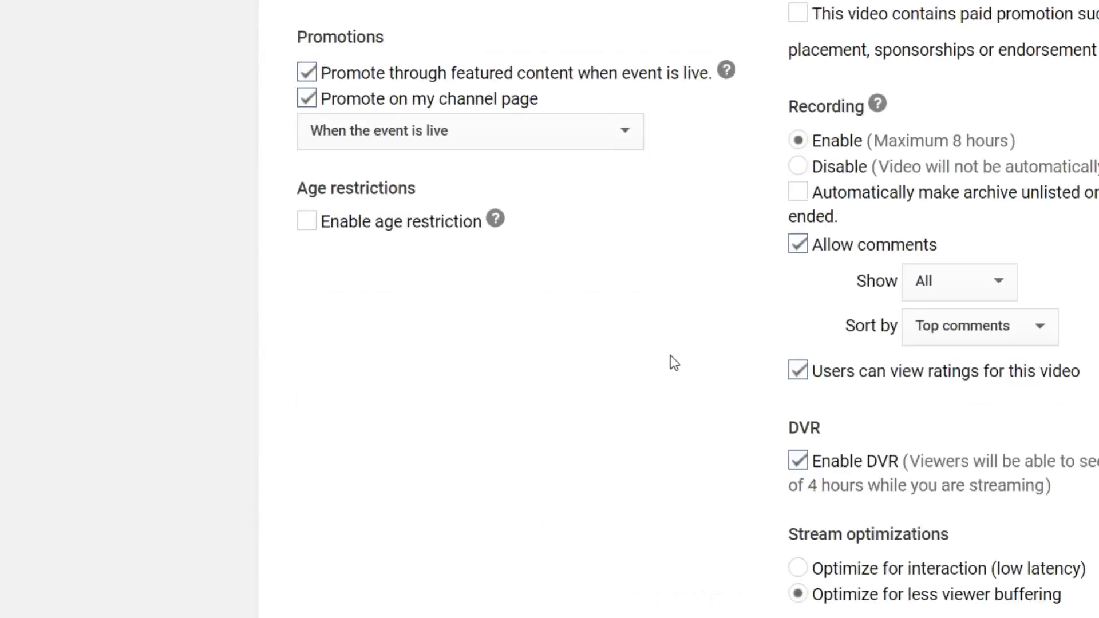
pyautogui.scroll(-5, 673, 362)
pyautogui.scroll(15, 669, 360)
pyautogui.click(599, 121)
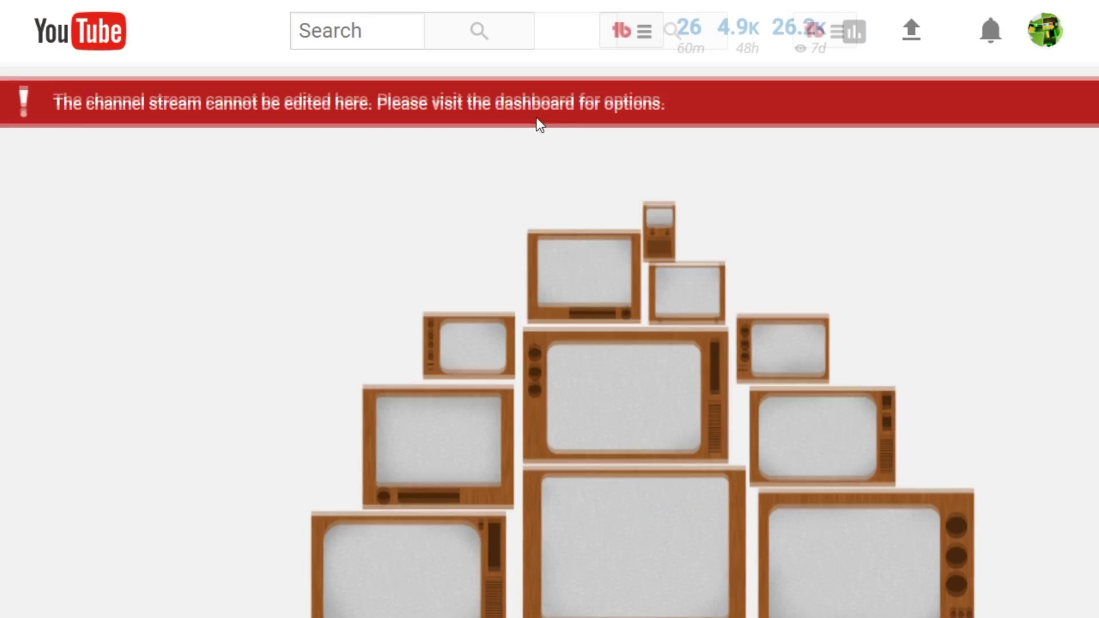
# Step: Read the error banner refusing edits, then return to the dashboard's Basic Info
pyautogui.scroll(-5, 763, 261)
pyautogui.scroll(5, 597, 280)
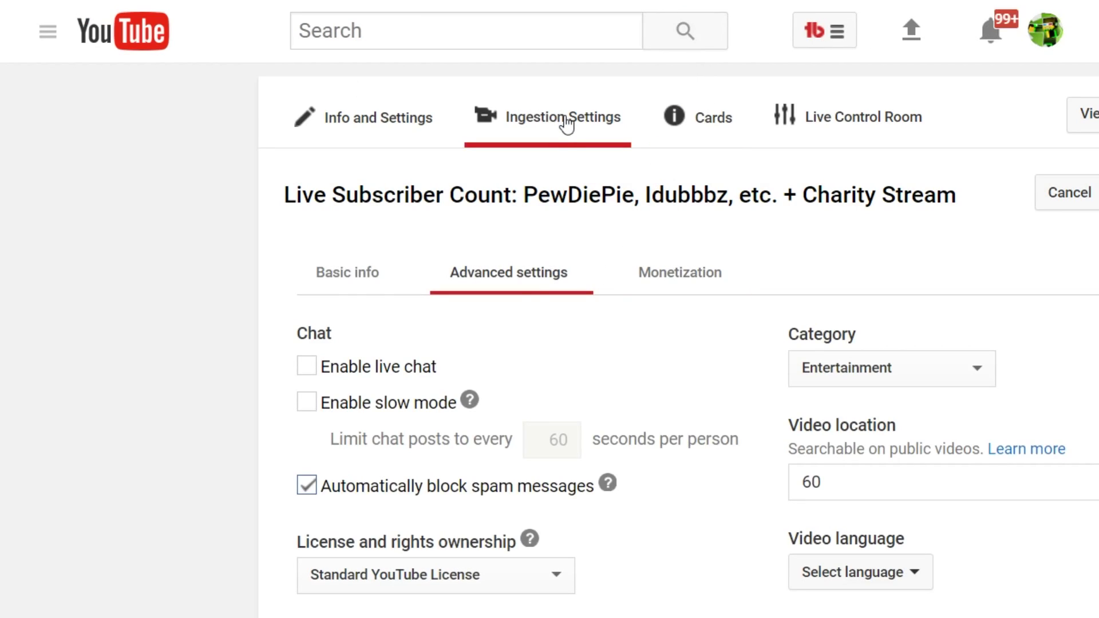
pyautogui.scroll(-5, 521, 293)
pyautogui.scroll(5, 518, 310)
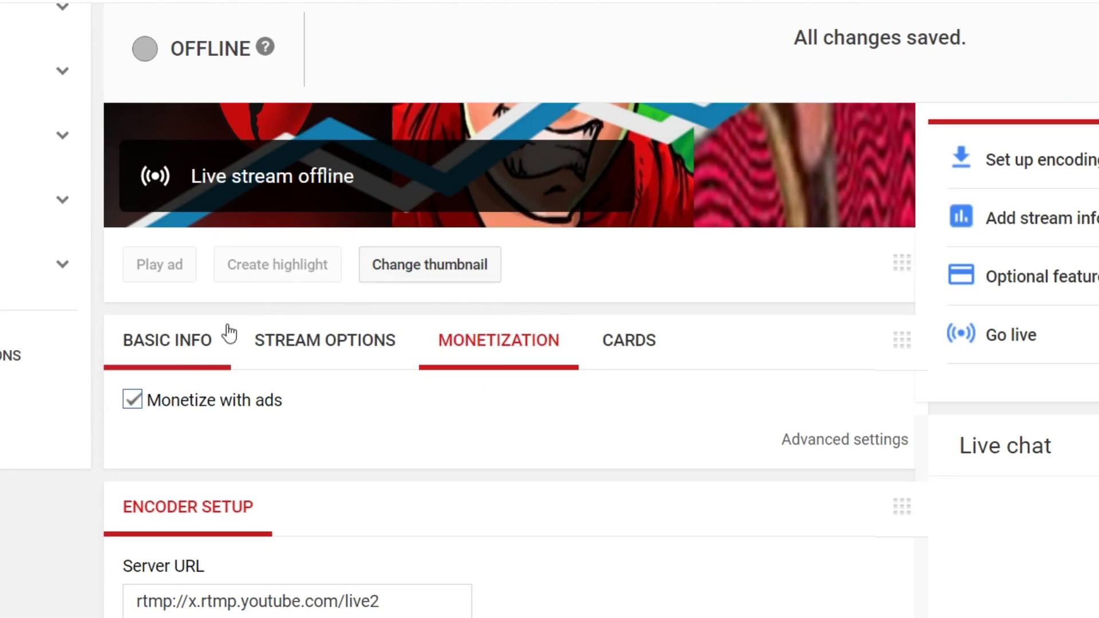
pyautogui.click(159, 349)
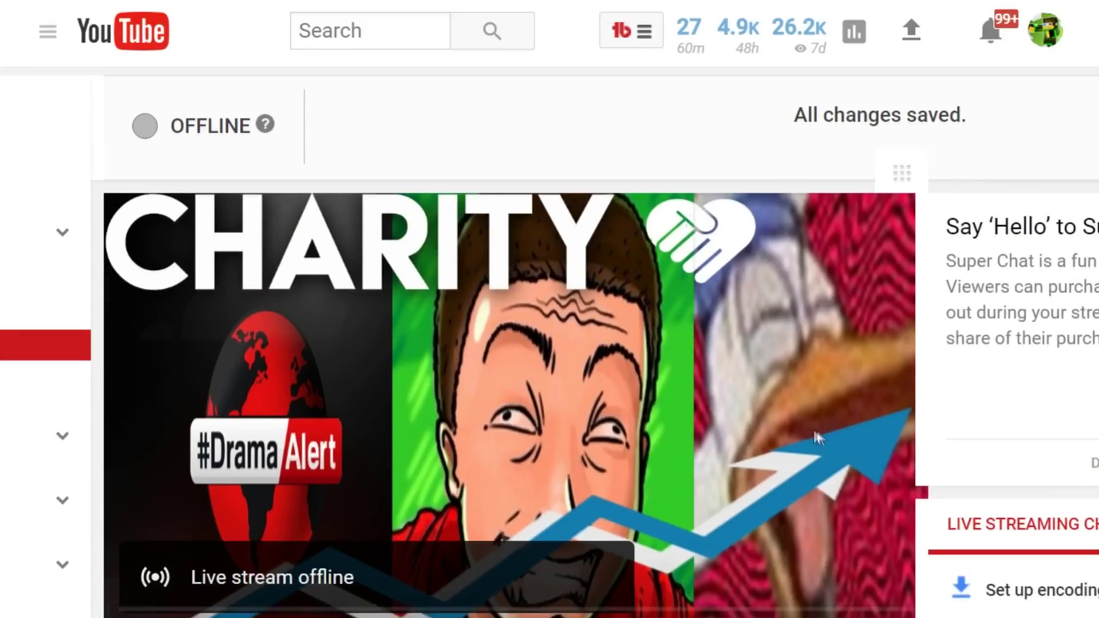
# Step: Read through the live subscriber count title and the charity donation description
pyautogui.scroll(-2, 577, 352)
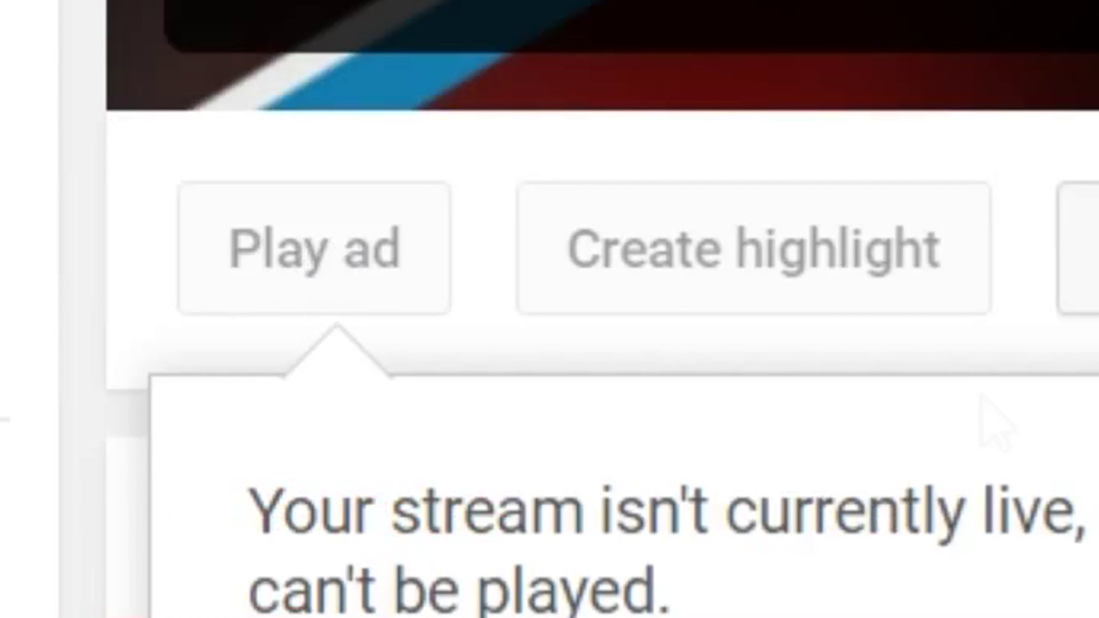
pyautogui.scroll(3, 768, 433)
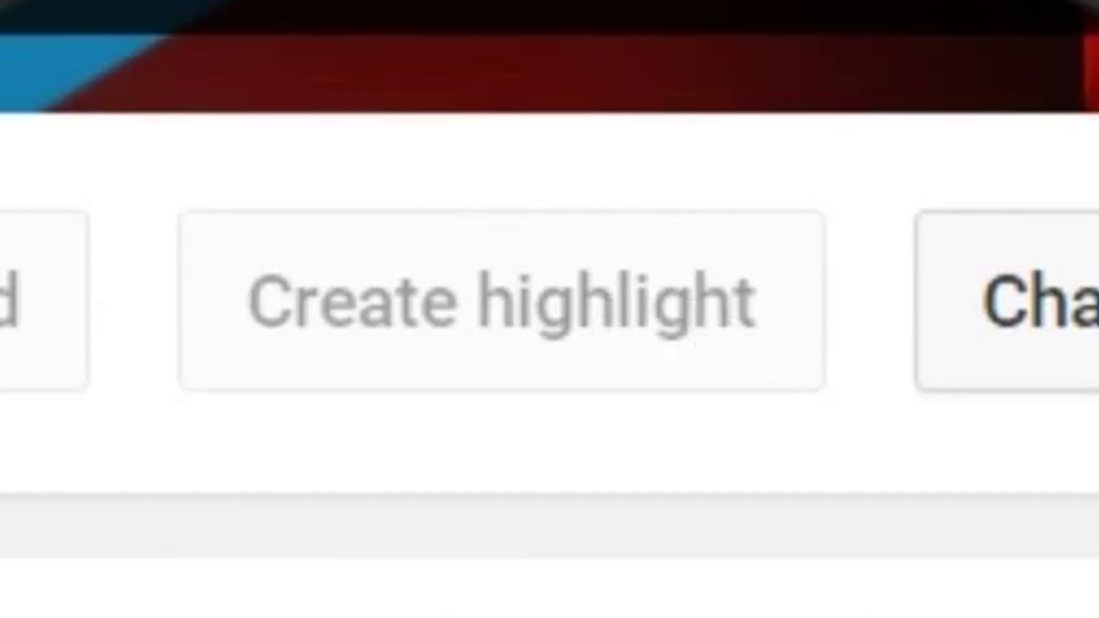
pyautogui.scroll(-4, 497, 171)
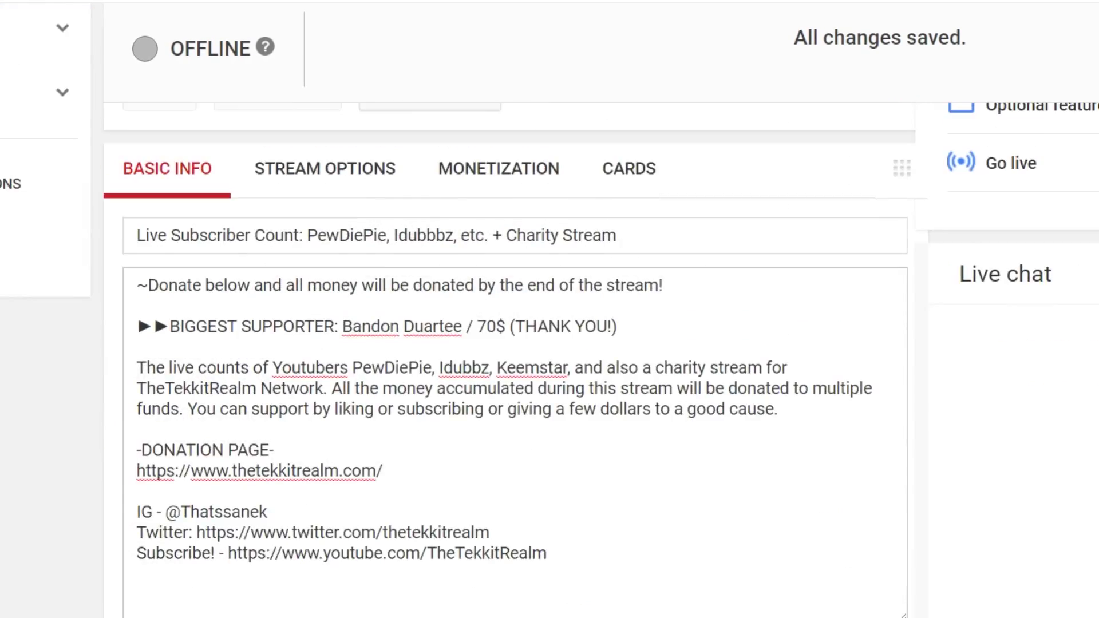
pyautogui.scroll(7, 679, 452)
pyautogui.scroll(-1, 804, 381)
pyautogui.scroll(1, 819, 375)
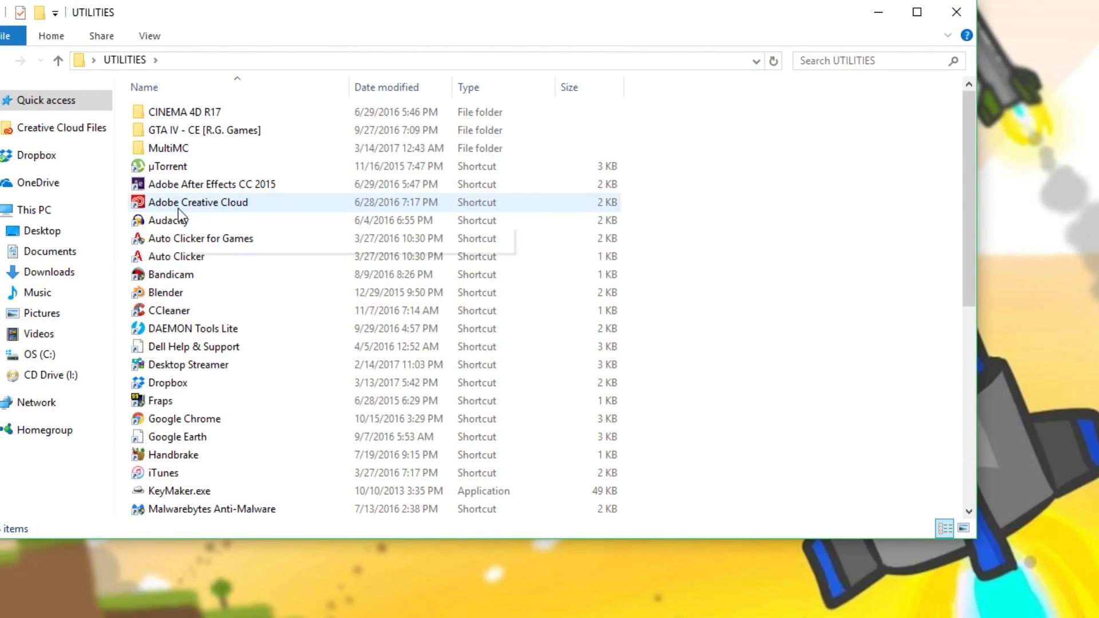
# Step: Launch OBS Studio from the UTILITIES folder and close the folder window
pyautogui.scroll(-7, 179, 209)
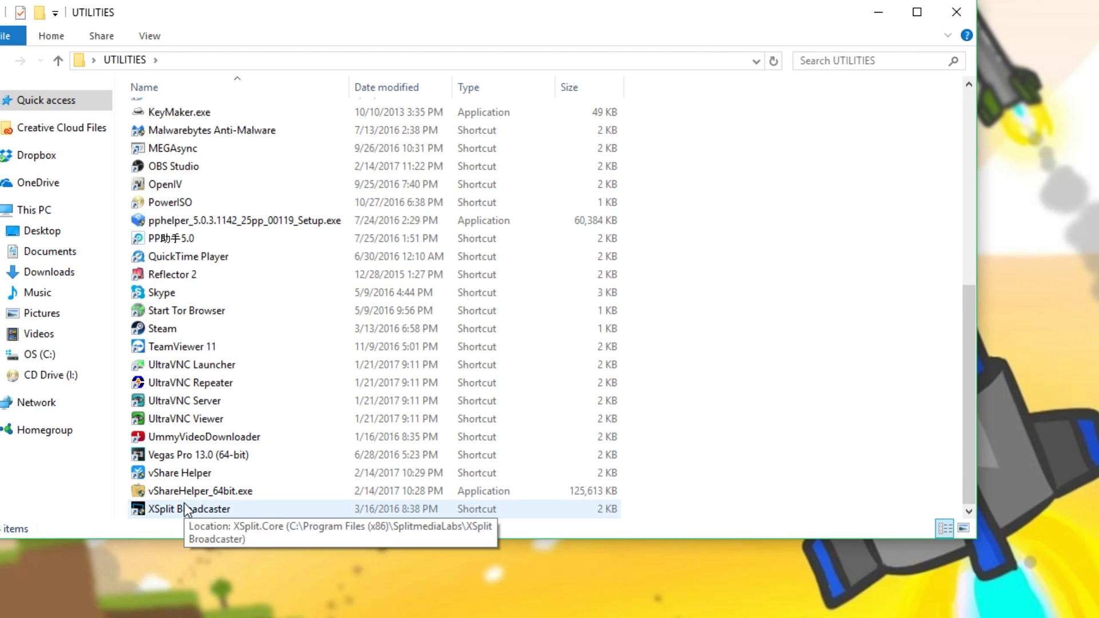
pyautogui.doubleClick(167, 167)
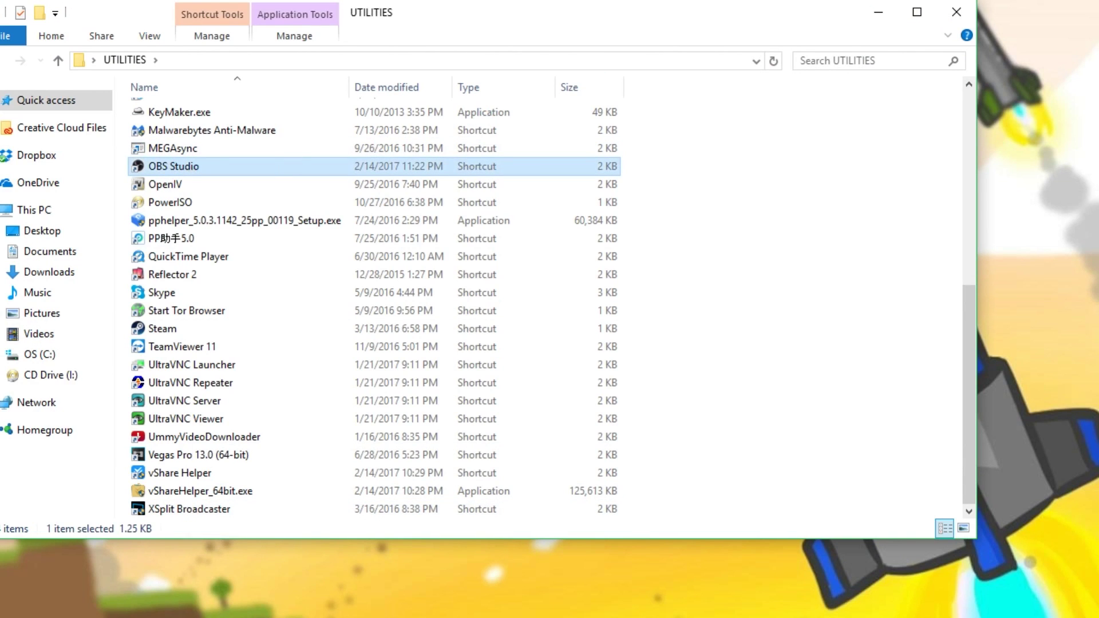
pyautogui.click(956, 14)
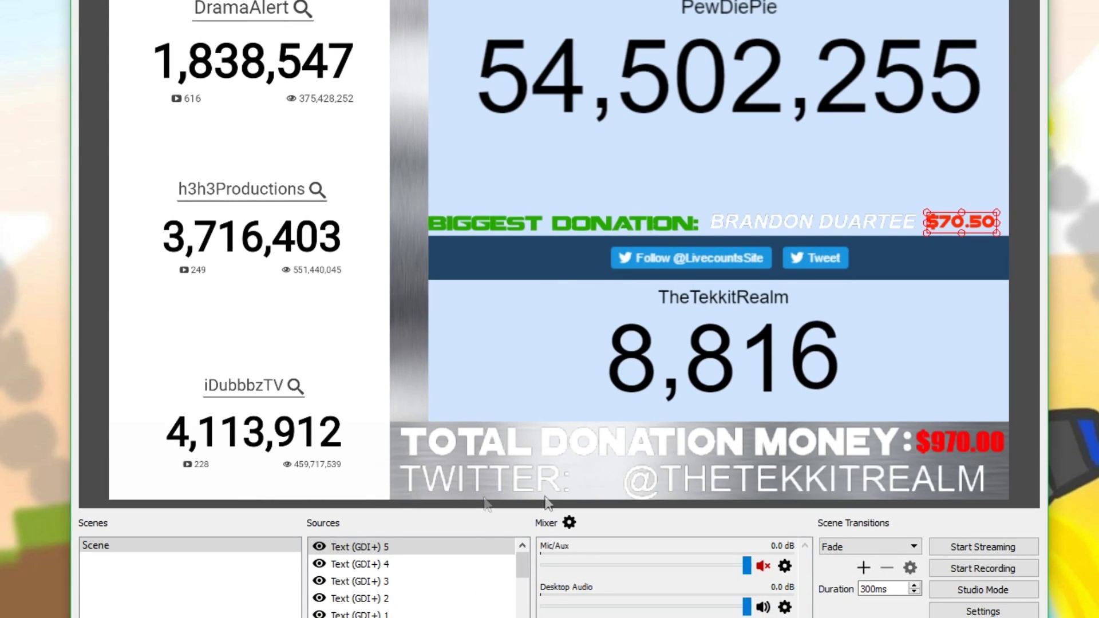
# Step: Inspect the scene's text sources, including BIGGEST DONATION: and Text (GDI+) 2
pyautogui.scroll(-3, 370, 569)
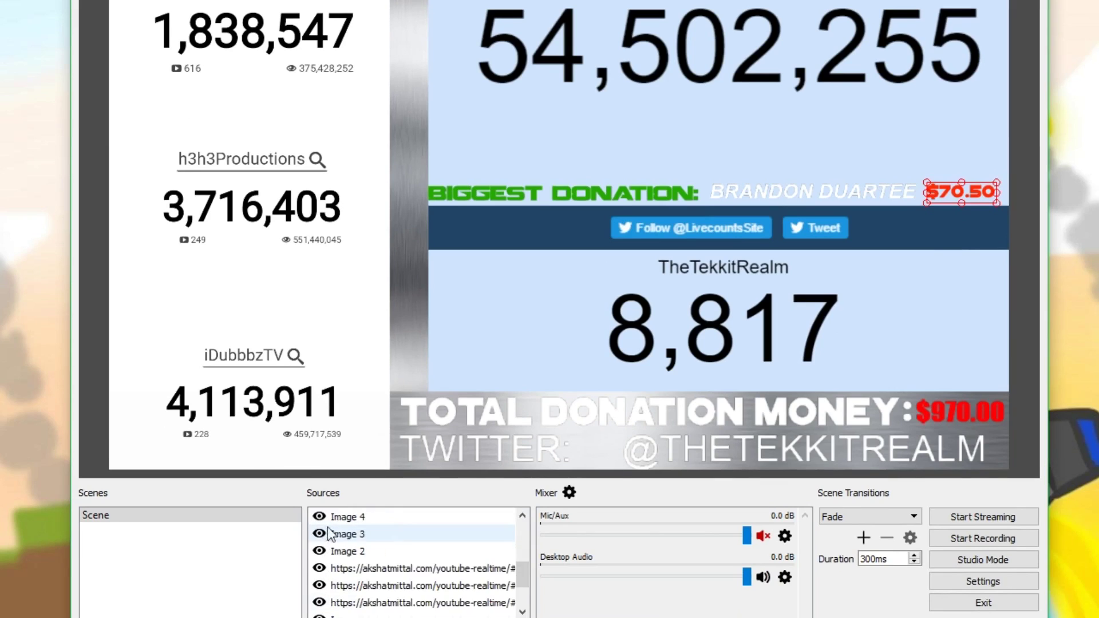
pyautogui.scroll(3, 384, 571)
pyautogui.click(384, 585)
pyautogui.click(383, 568)
pyautogui.click(384, 551)
pyautogui.scroll(-3, 383, 549)
pyautogui.scroll(3, 384, 550)
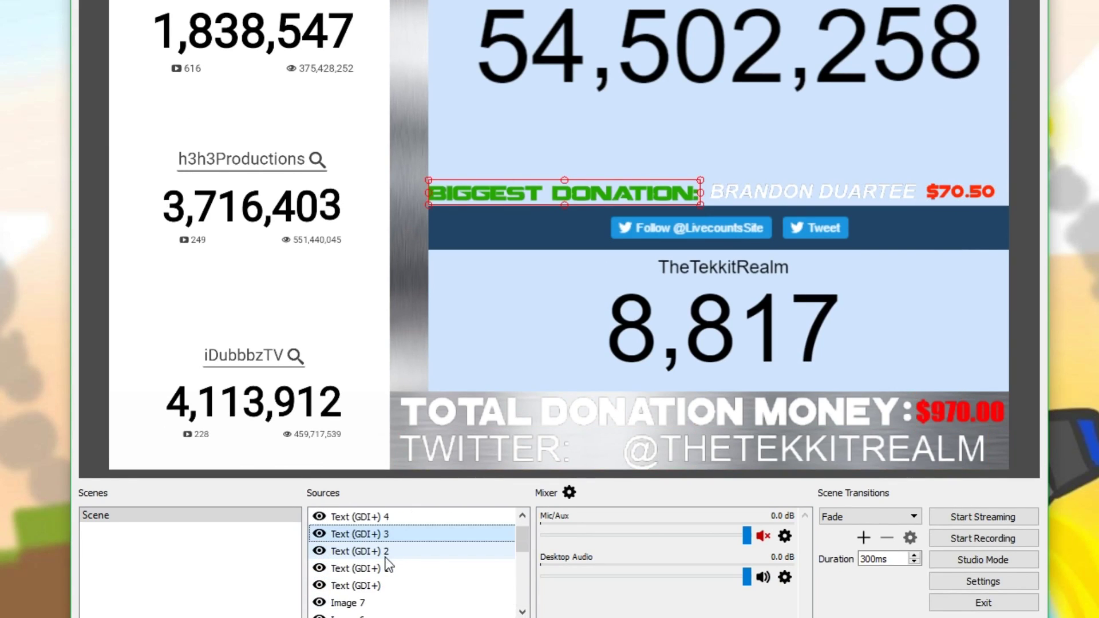
pyautogui.click(408, 552)
pyautogui.scroll(-3, 413, 566)
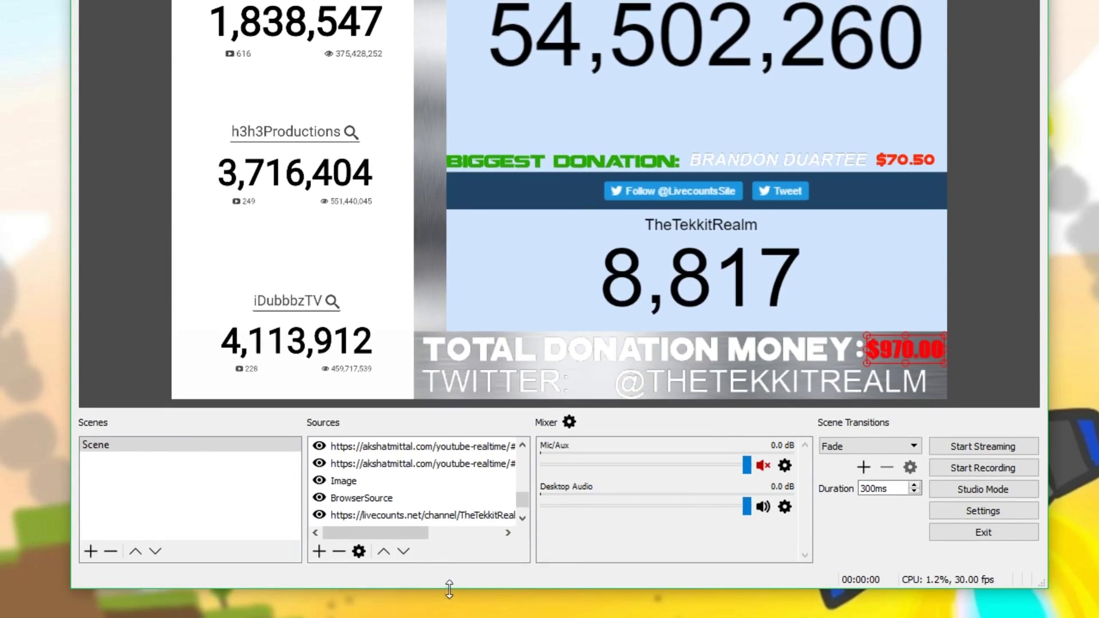
# Step: Shorten the OBS window and browse source types, cancelling a new Display Capture source
pyautogui.click(320, 554)
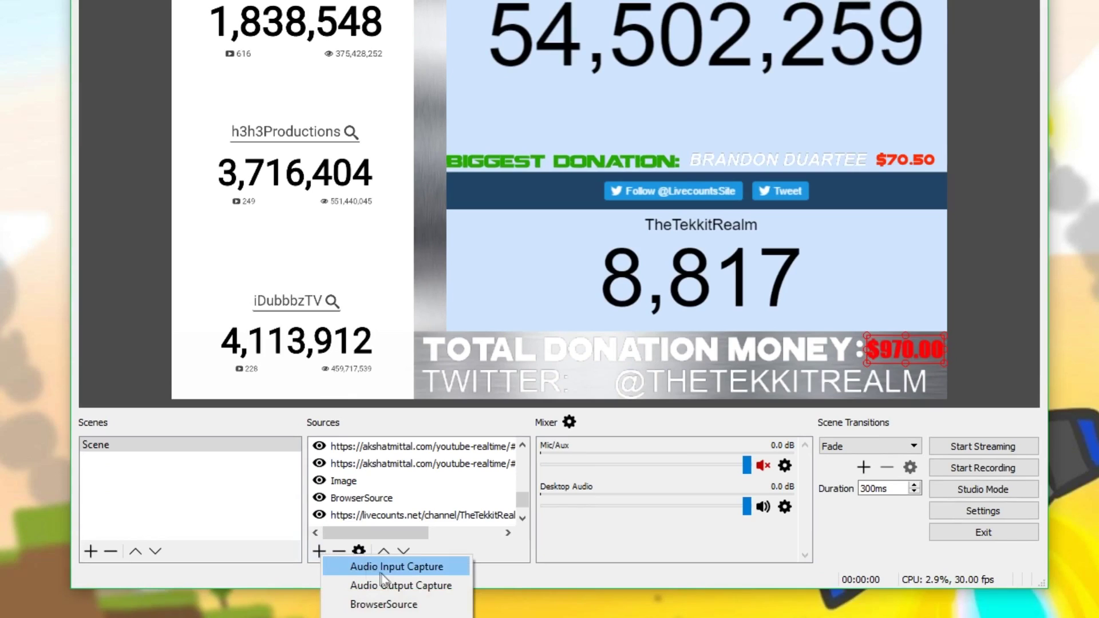
pyautogui.click(524, 589)
pyautogui.moveTo(513, 588); pyautogui.dragTo(513, 441)
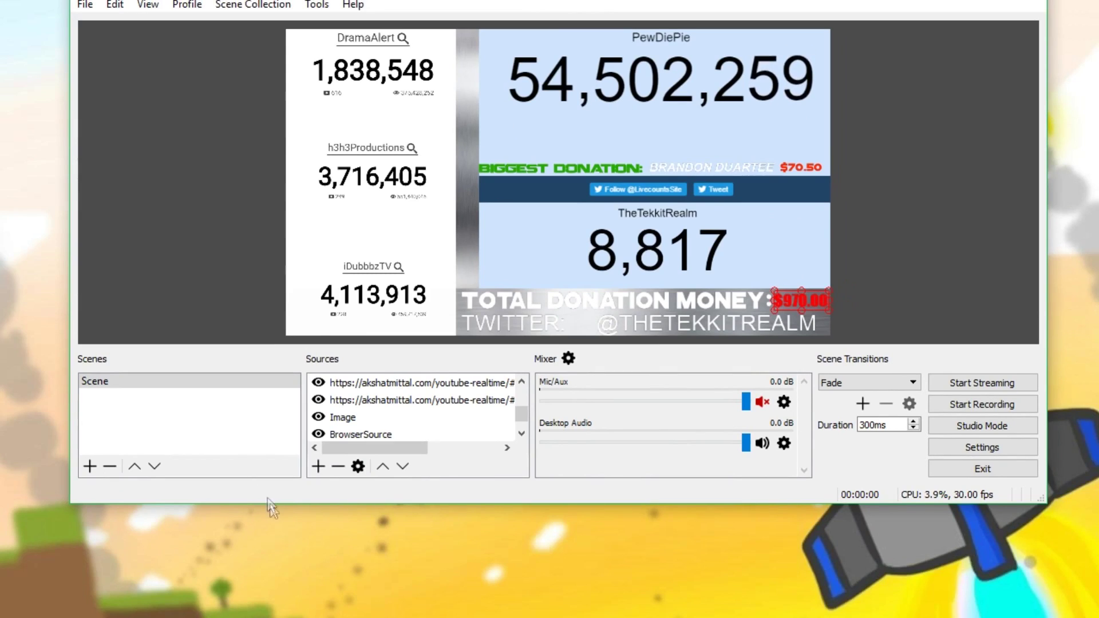
pyautogui.click(592, 91)
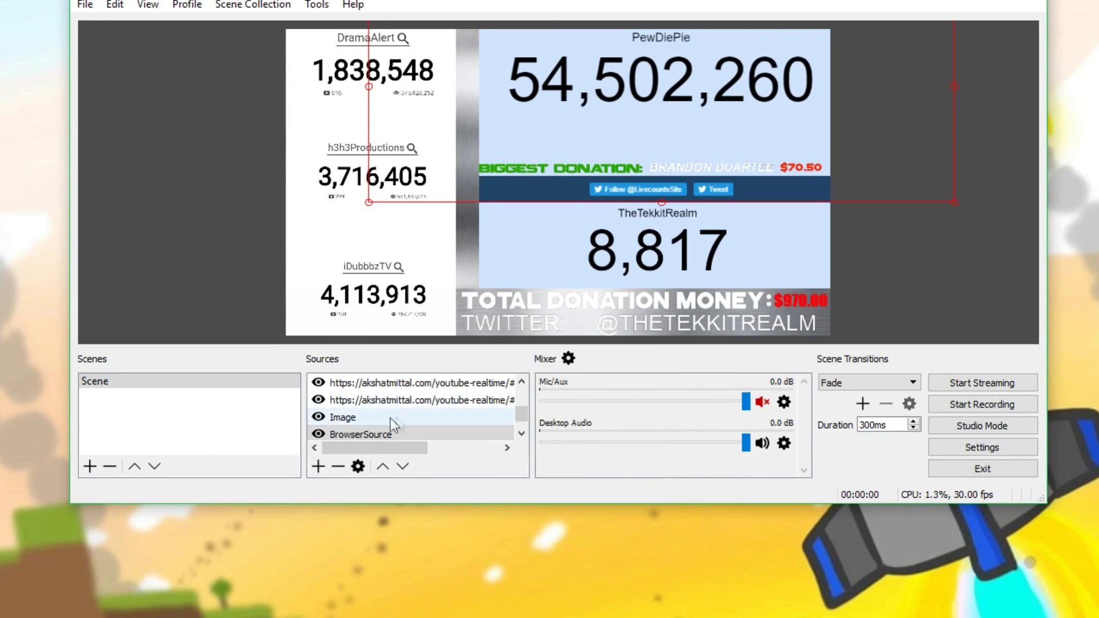
pyautogui.click(318, 467)
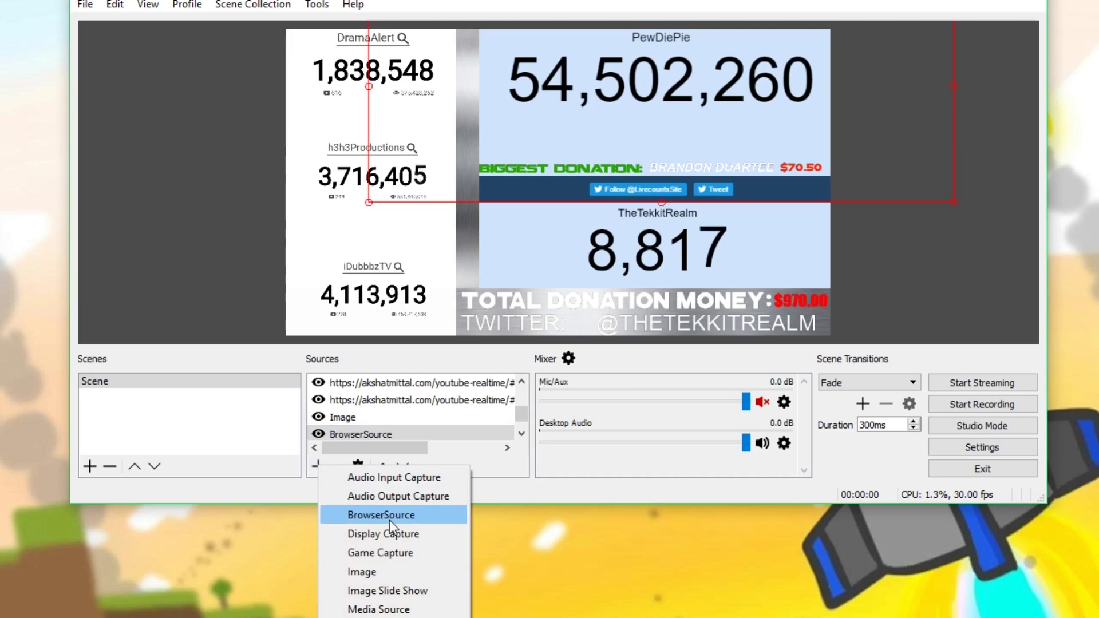
pyautogui.click(400, 534)
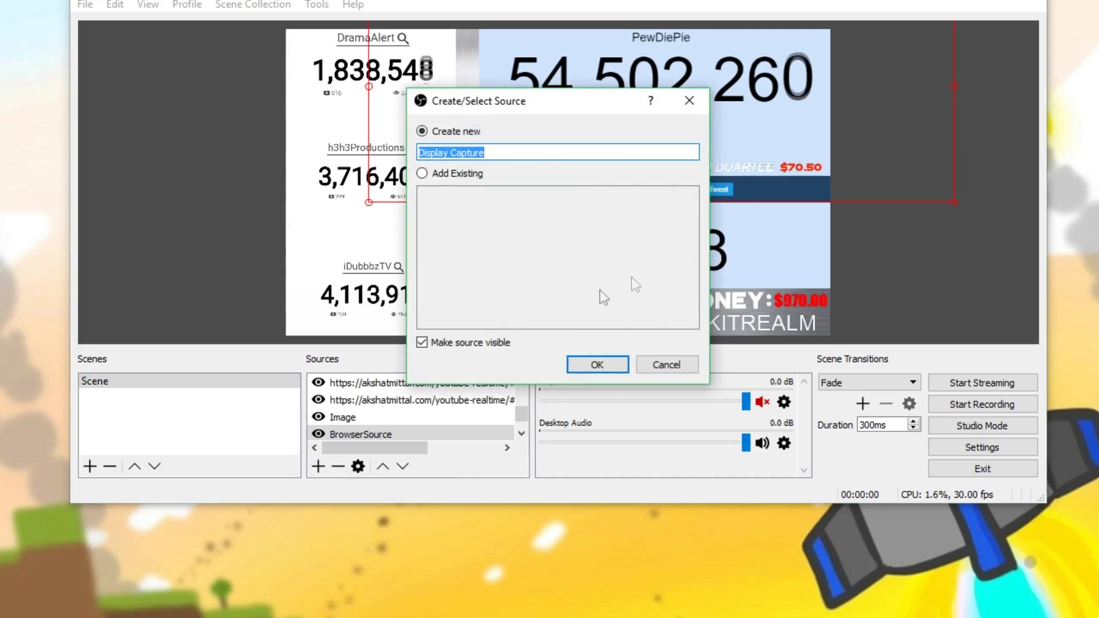
pyautogui.click(689, 100)
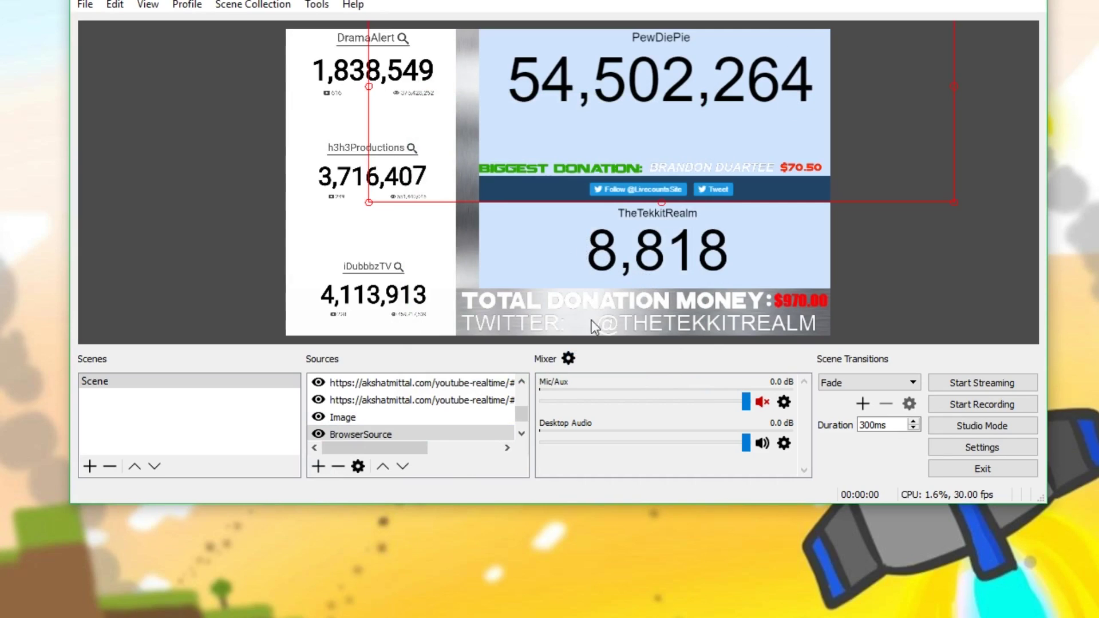
# Step: Check the Image 7, DramaAlert counter browser and Image 1 sources in the preview
pyautogui.scroll(3, 379, 418)
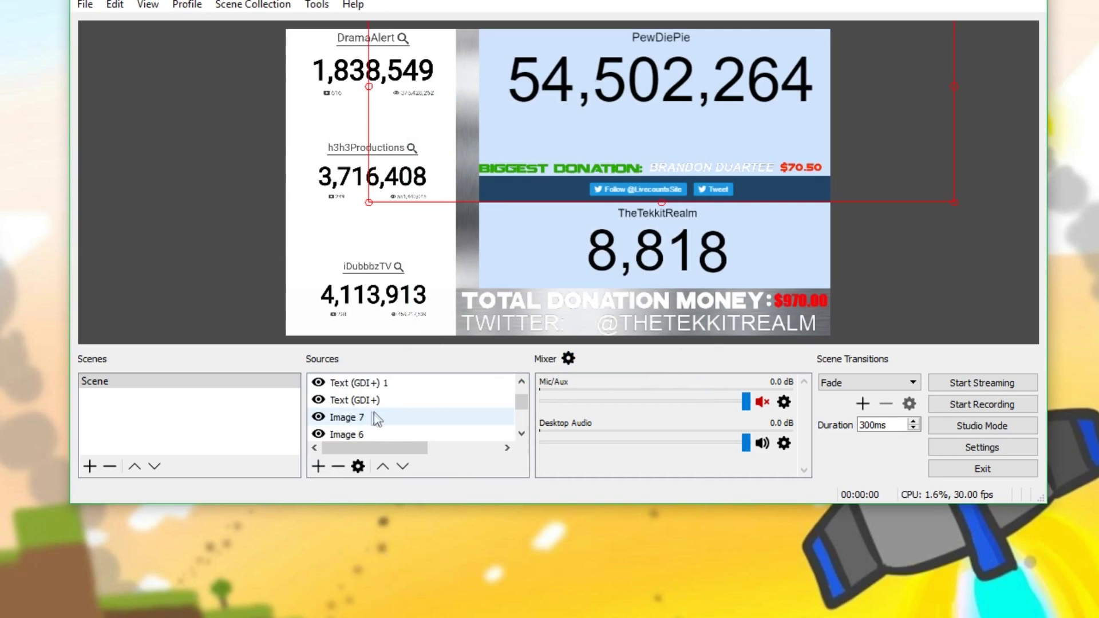
pyautogui.click(365, 411)
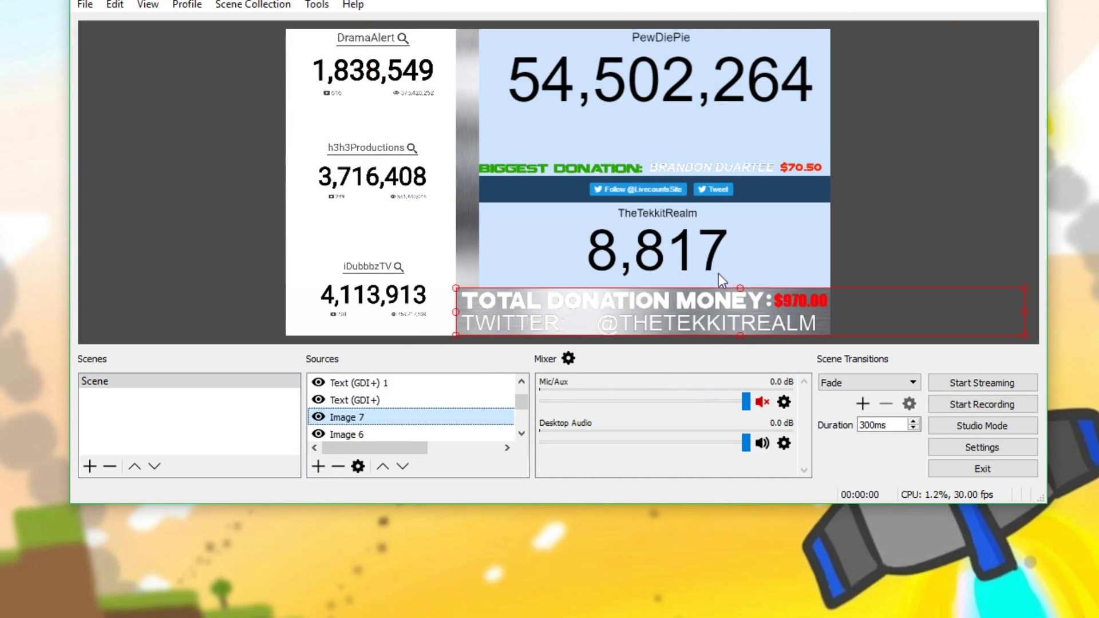
pyautogui.scroll(-2, 391, 418)
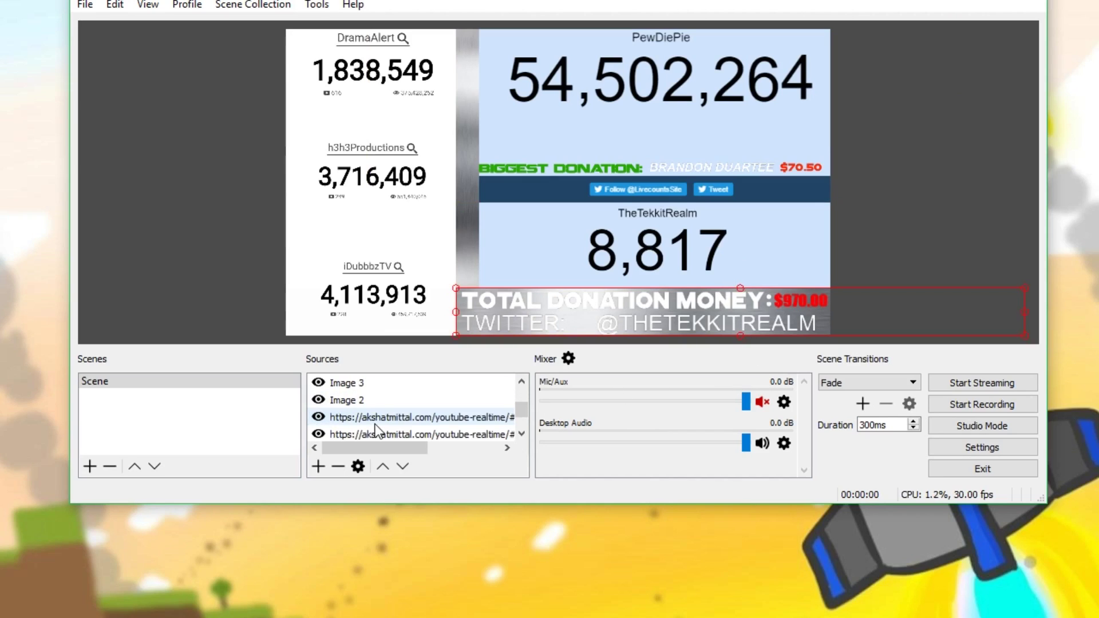
pyautogui.click(389, 418)
pyautogui.scroll(4, 391, 421)
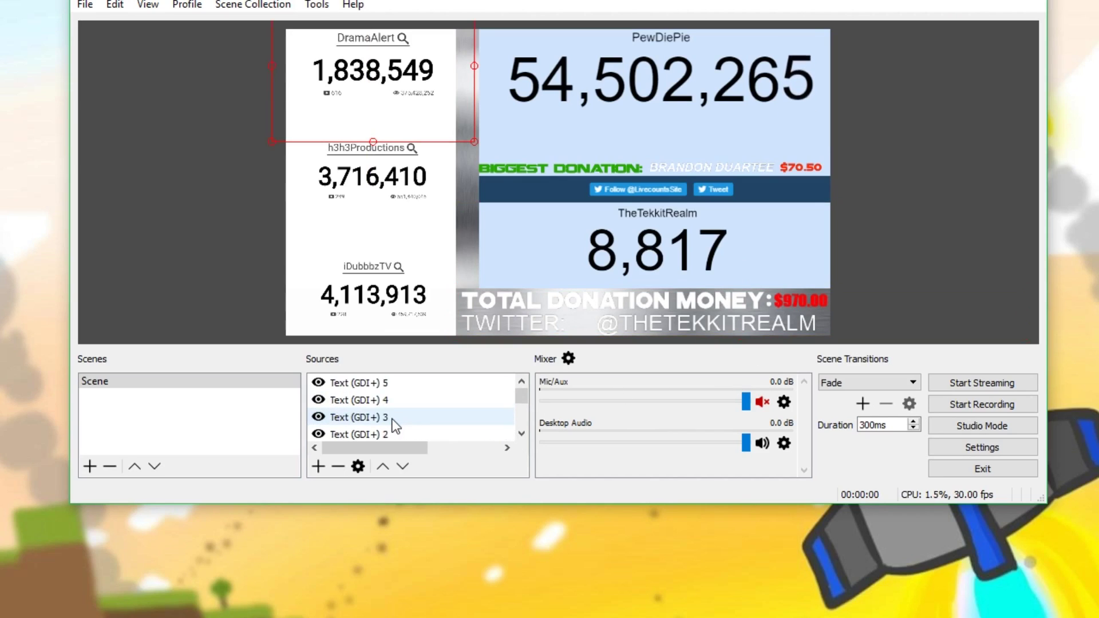
pyautogui.scroll(-4, 400, 421)
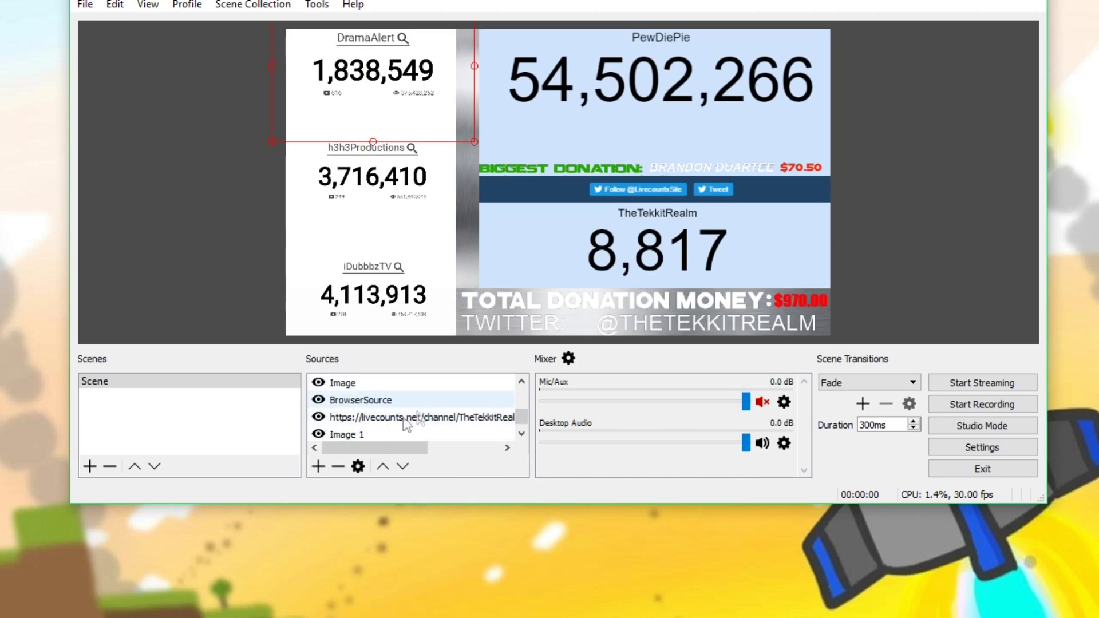
pyautogui.click(367, 434)
pyautogui.scroll(-1, 367, 434)
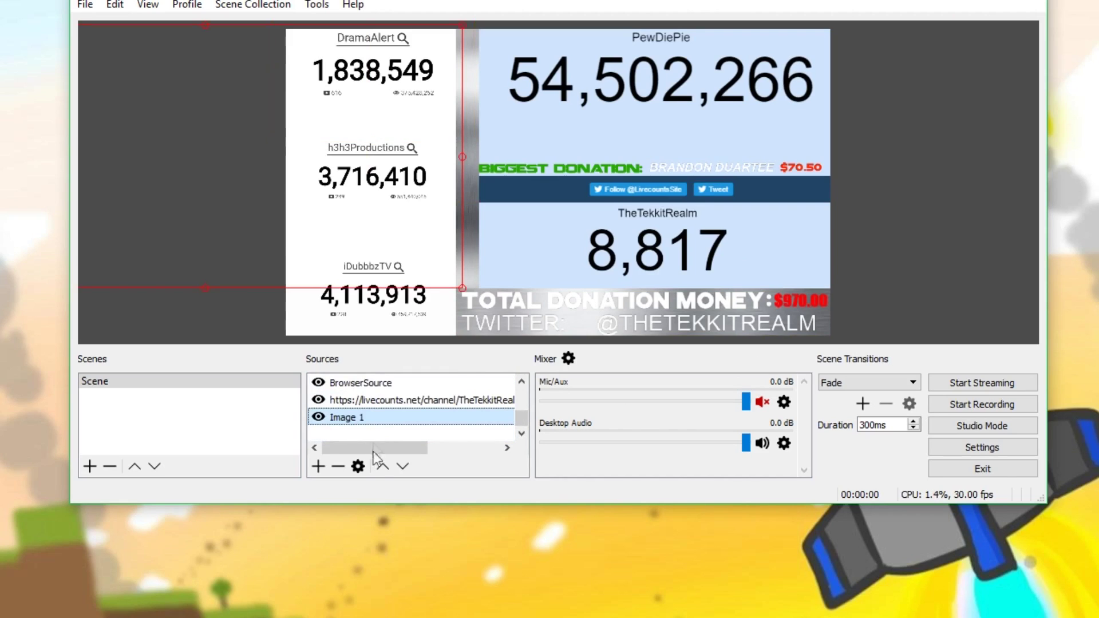
pyautogui.click(320, 467)
pyautogui.click(389, 576)
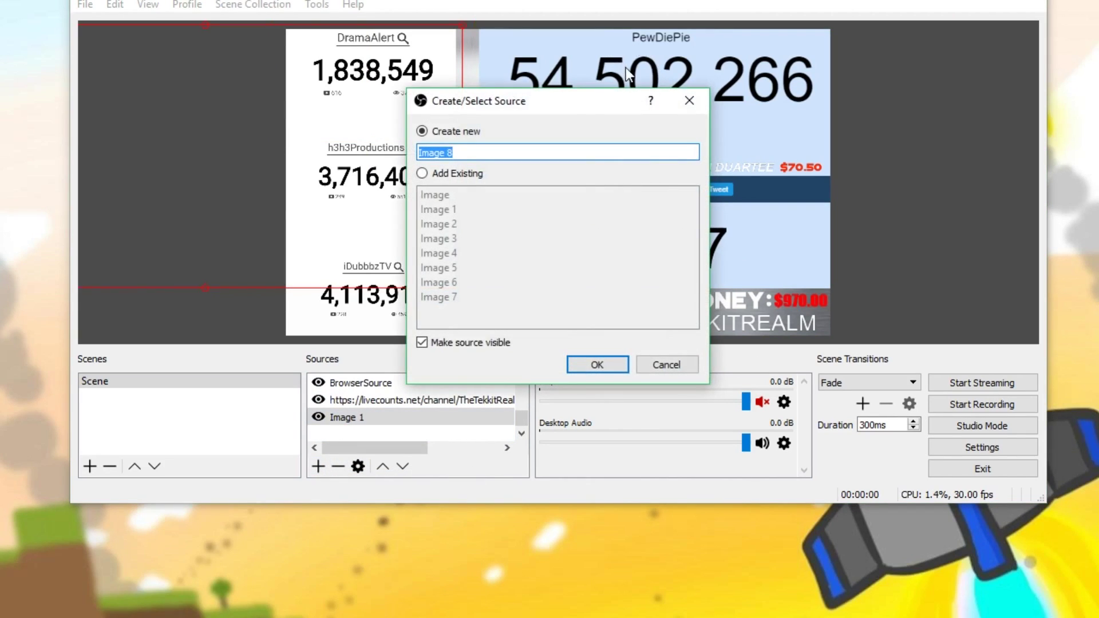
pyautogui.click(693, 102)
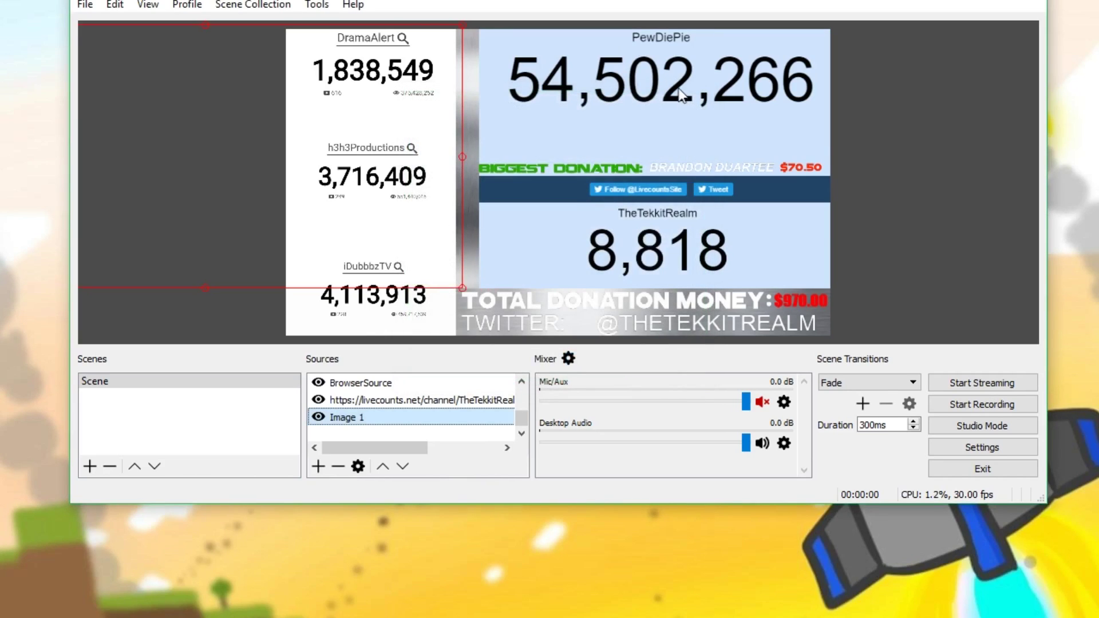
pyautogui.click(785, 295)
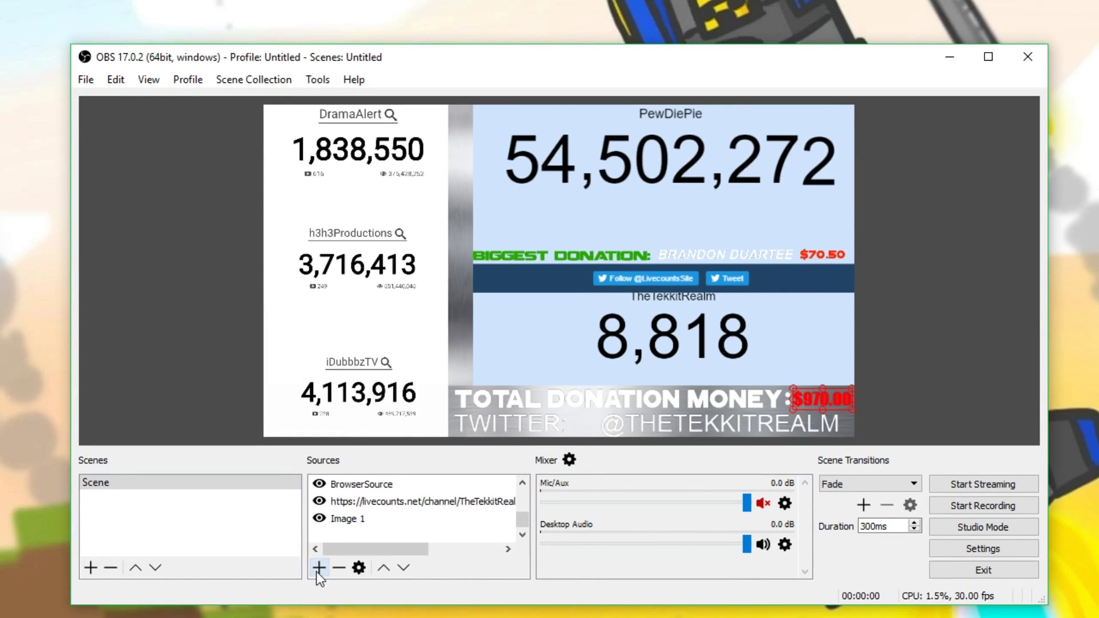
pyautogui.click(319, 568)
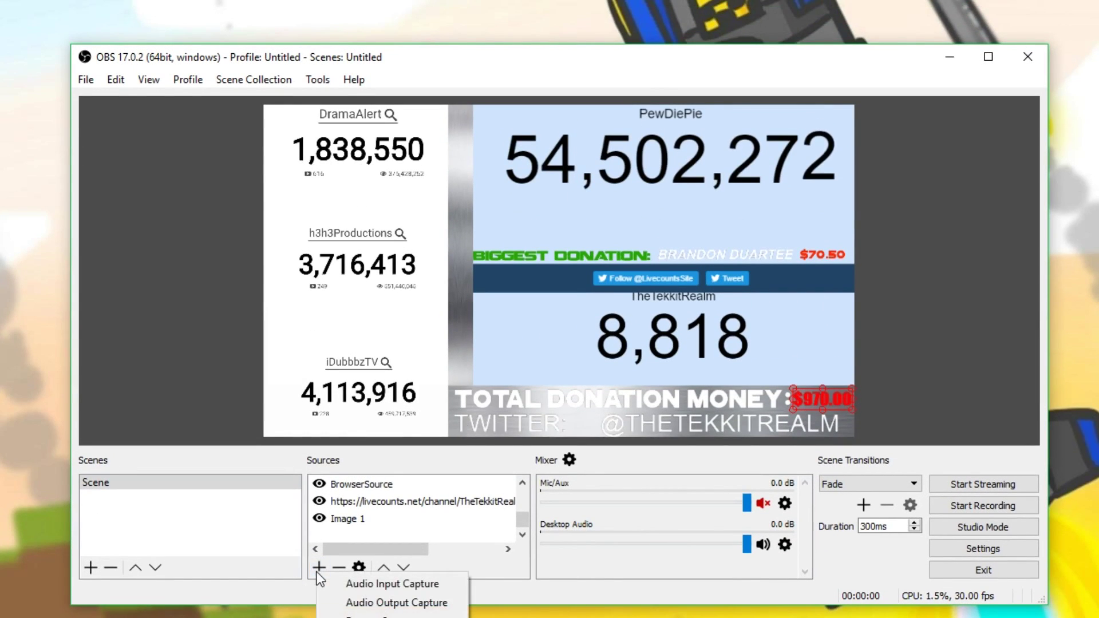
pyautogui.click(682, 74)
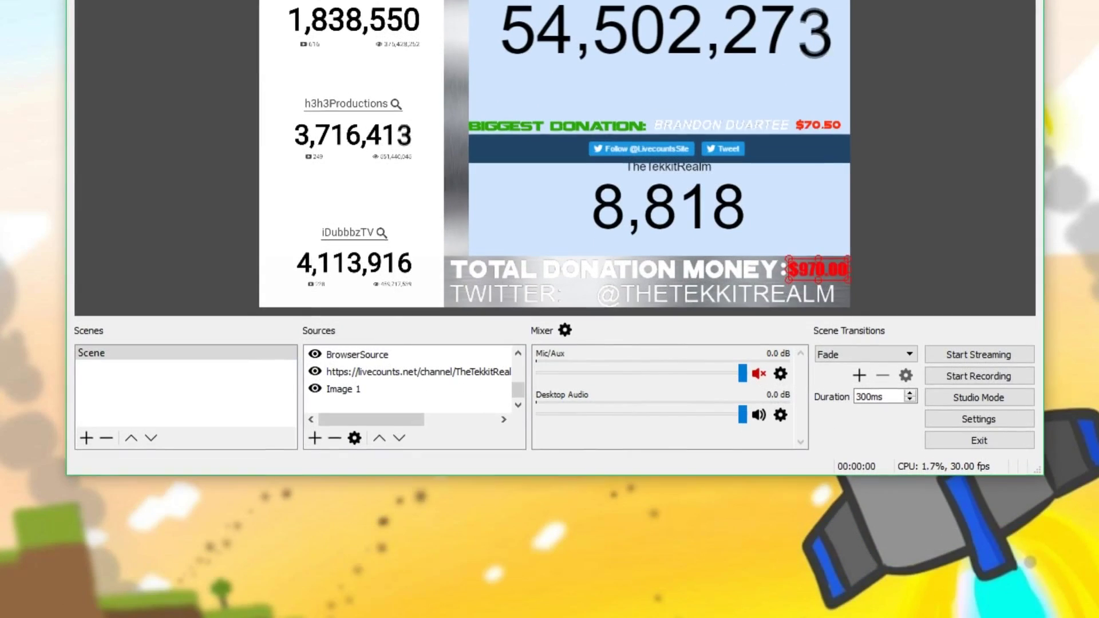
pyautogui.click(314, 436)
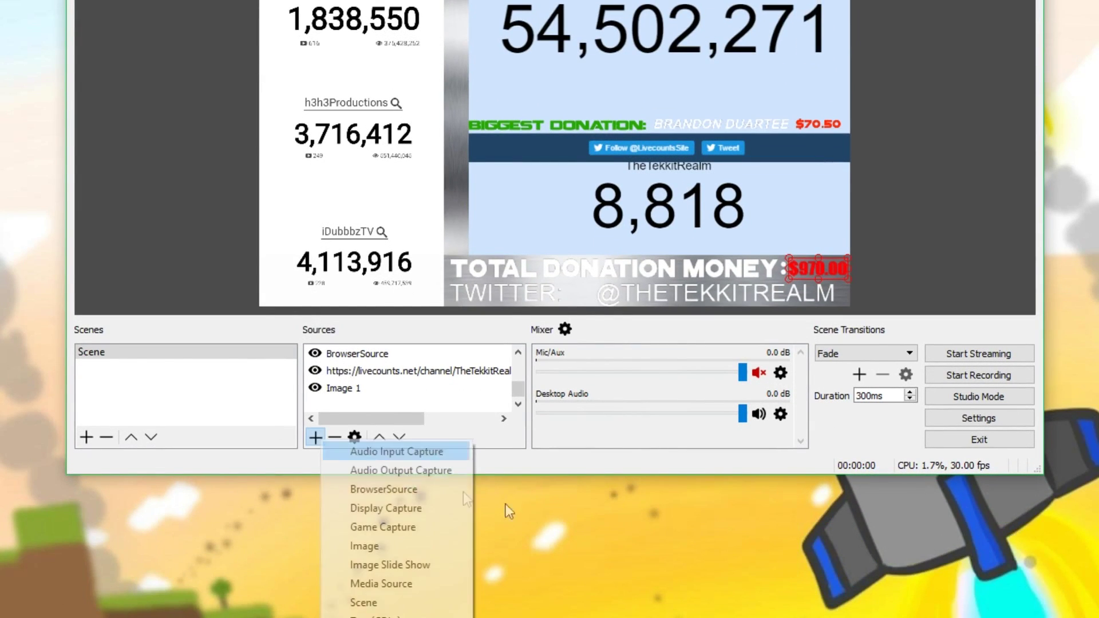
pyautogui.click(414, 528)
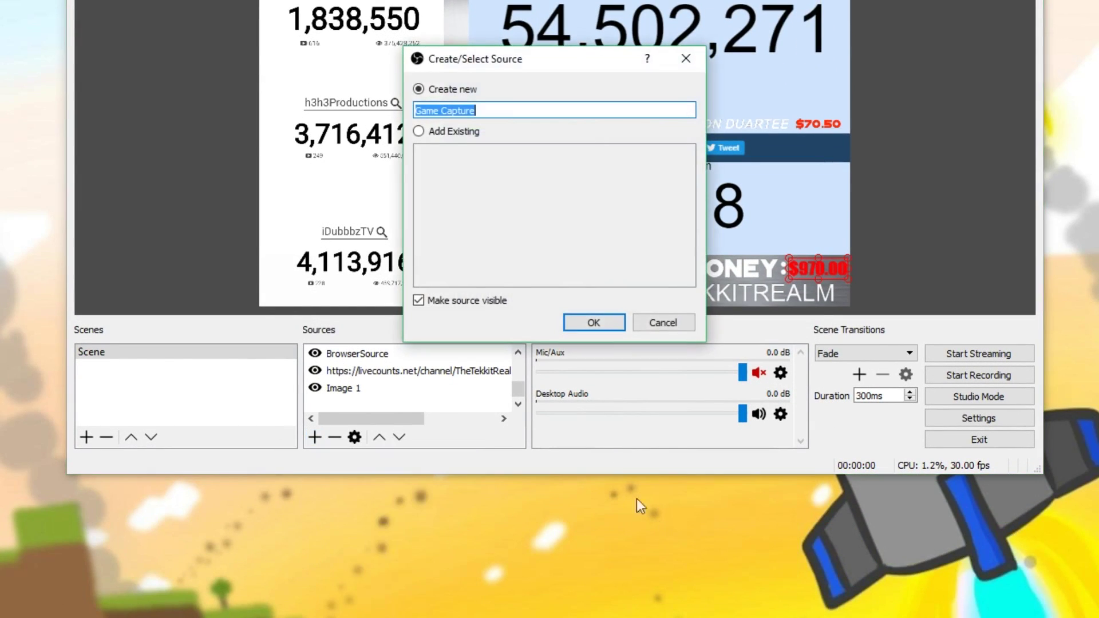
pyautogui.moveTo(572, 64); pyautogui.dragTo(480, 139)
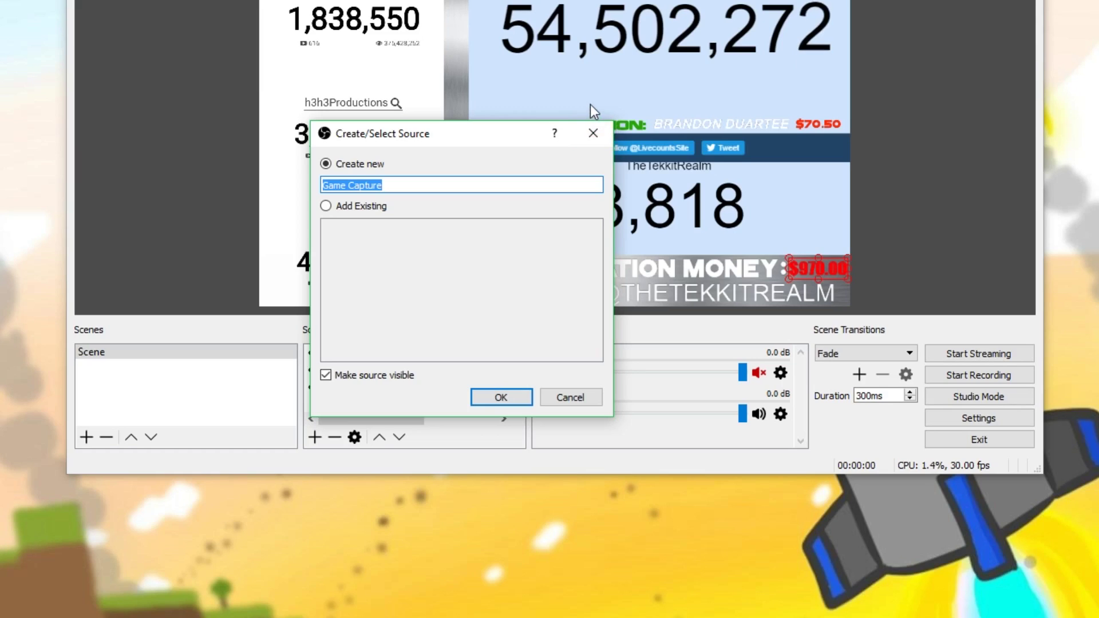
pyautogui.click(593, 132)
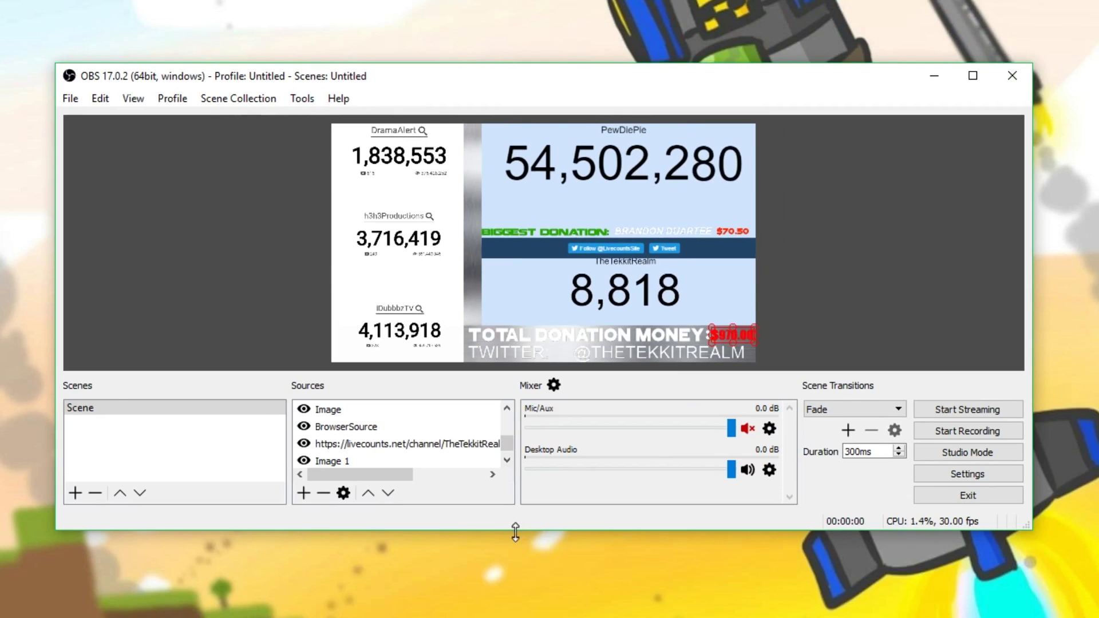
pyautogui.moveTo(515, 531); pyautogui.dragTo(519, 609)
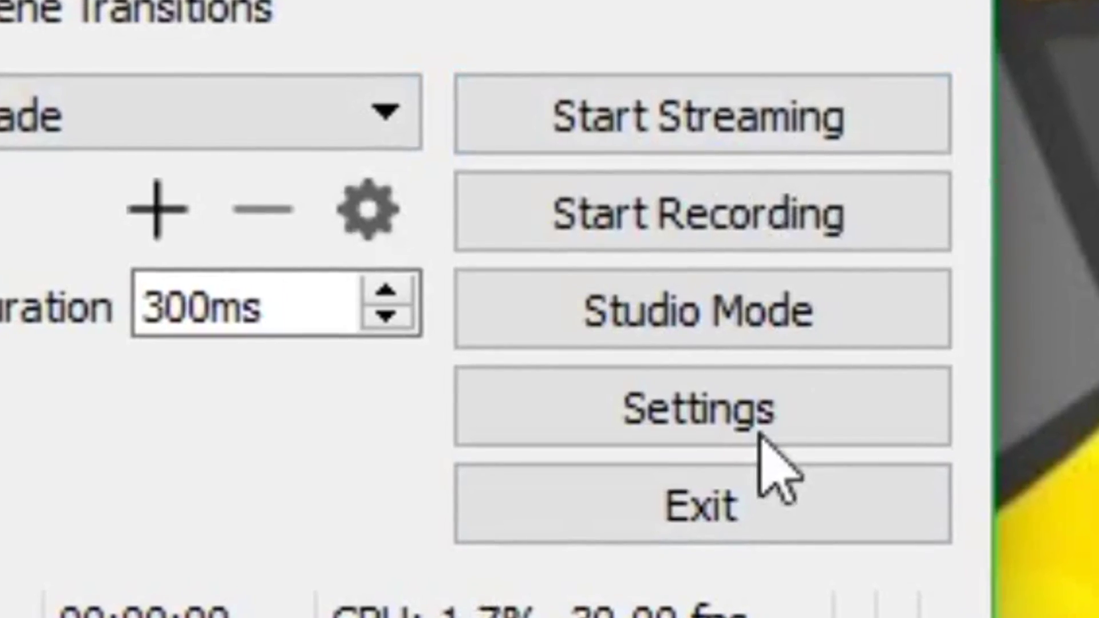
# Step: In OBS Stream settings, choose YouTube / YouTube Gaming and replace the stream key entry
pyautogui.click(750, 427)
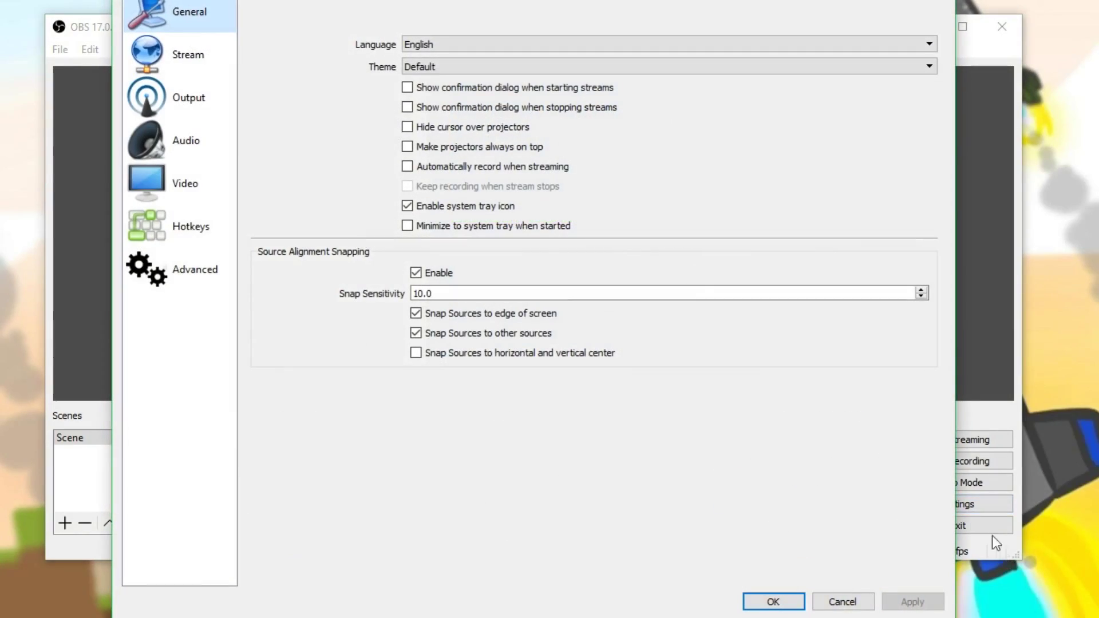
pyautogui.click(184, 57)
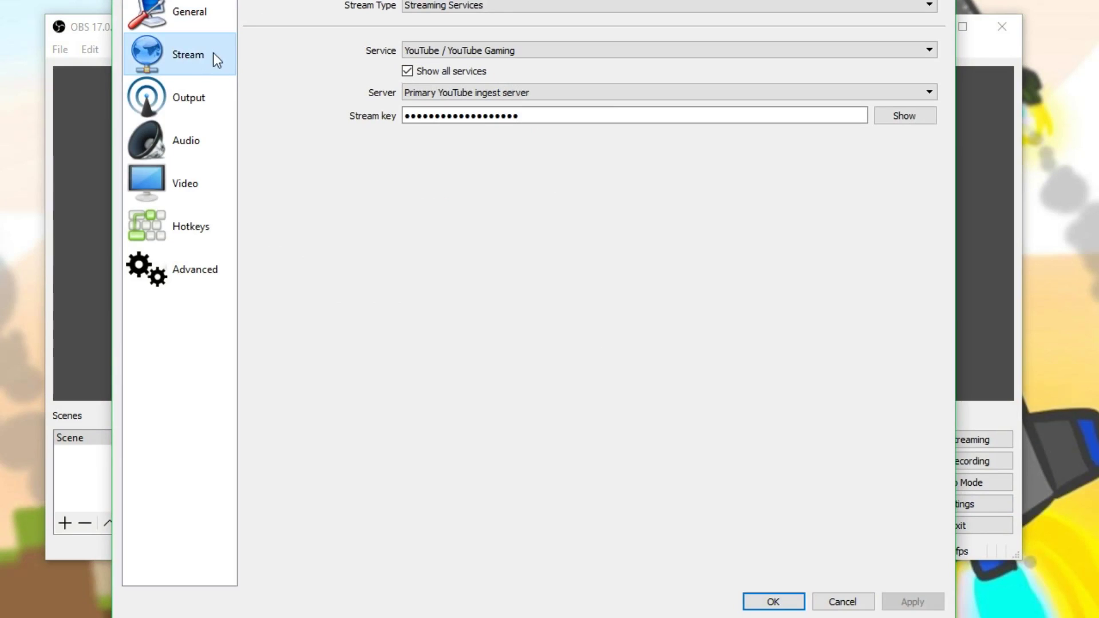
pyautogui.moveTo(386, 1); pyautogui.dragTo(371, 83)
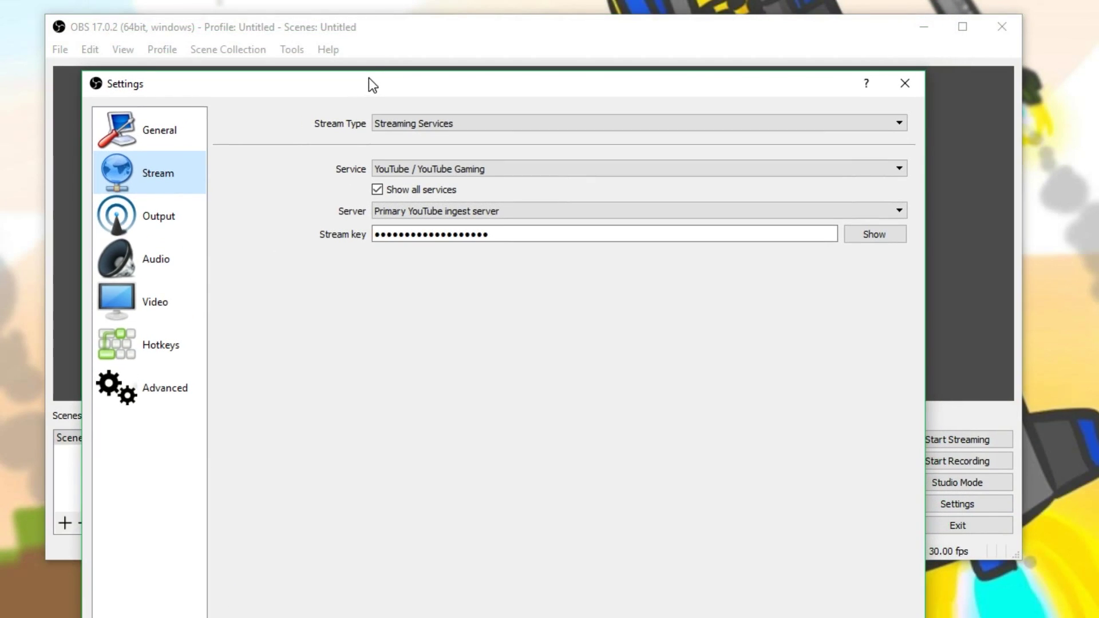
pyautogui.click(451, 169)
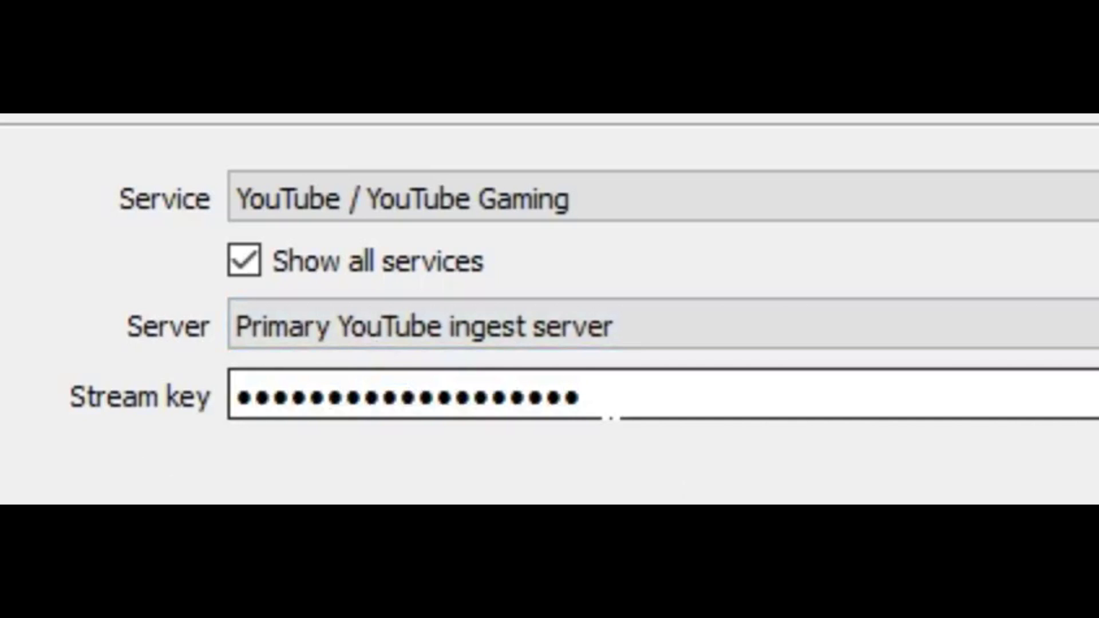
pyautogui.hotkey('ctrl', 'a')
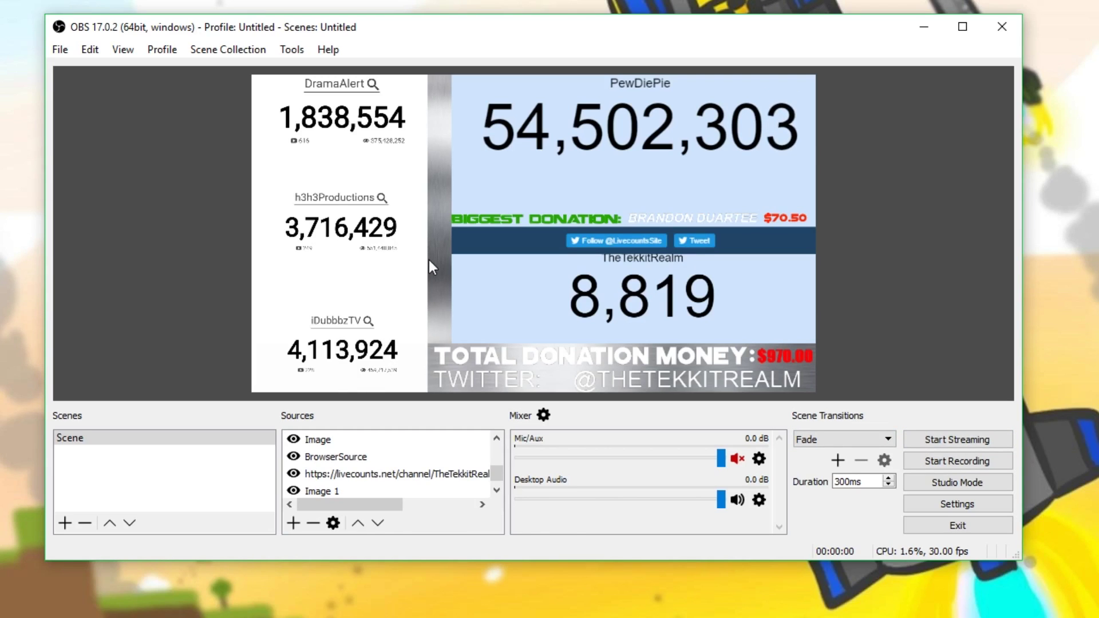
pyautogui.moveTo(710, 39)
pyautogui.mouseDown()
pyautogui.moveTo(700, 98)
pyautogui.moveTo(700, 29)
pyautogui.moveTo(705, 49)
pyautogui.mouseUp()
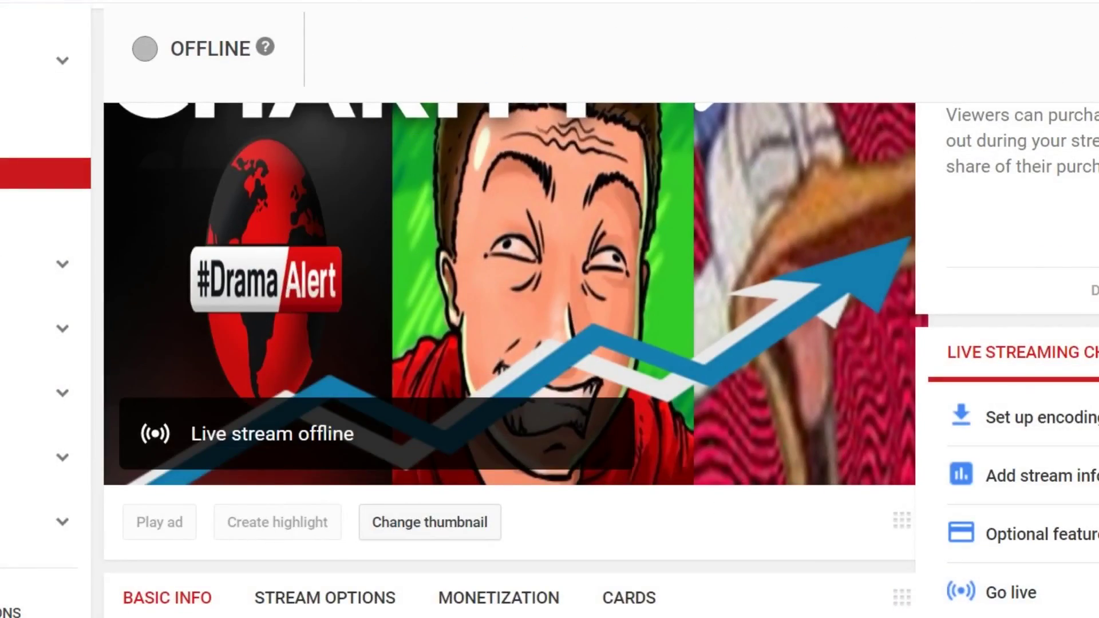
pyautogui.scroll(-5, 291, 280)
pyautogui.scroll(-5, 637, 286)
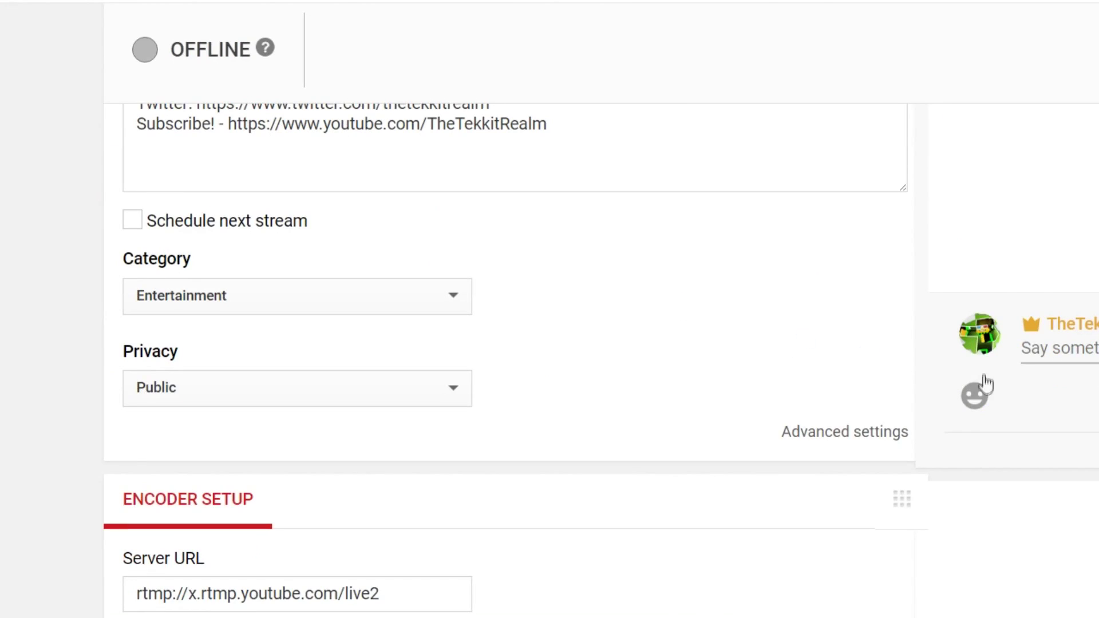
pyautogui.scroll(-5, 798, 351)
pyautogui.scroll(5, 744, 387)
pyautogui.scroll(1, 744, 387)
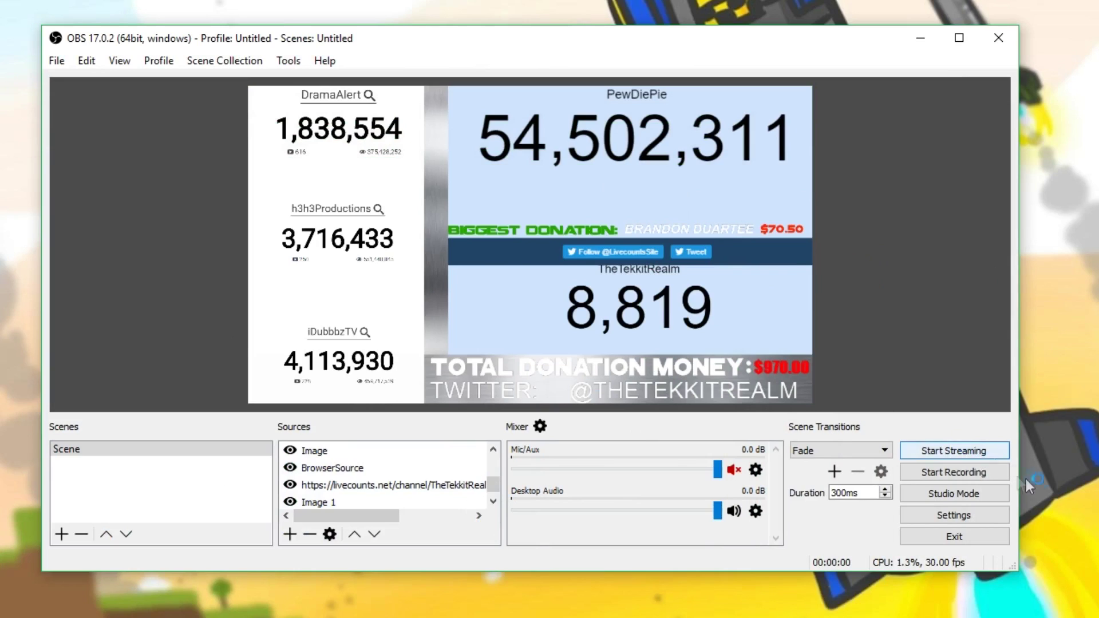
# Step: Toggle OBS Studio Mode on and back off, then minimize OBS to show the YouTube channel page
pyautogui.click(975, 495)
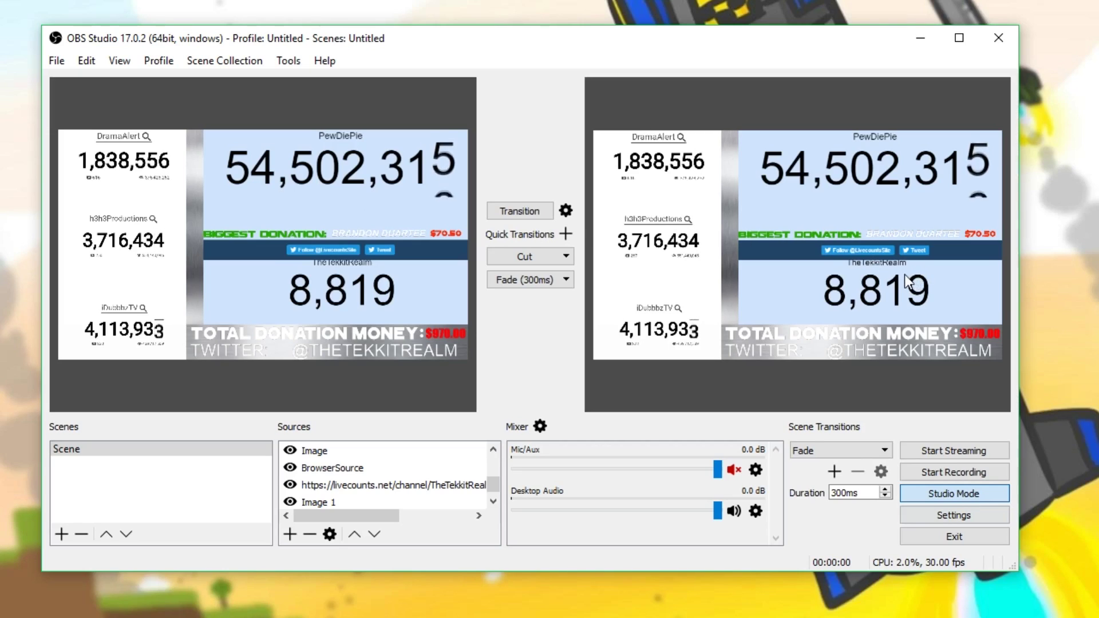
pyautogui.click(953, 495)
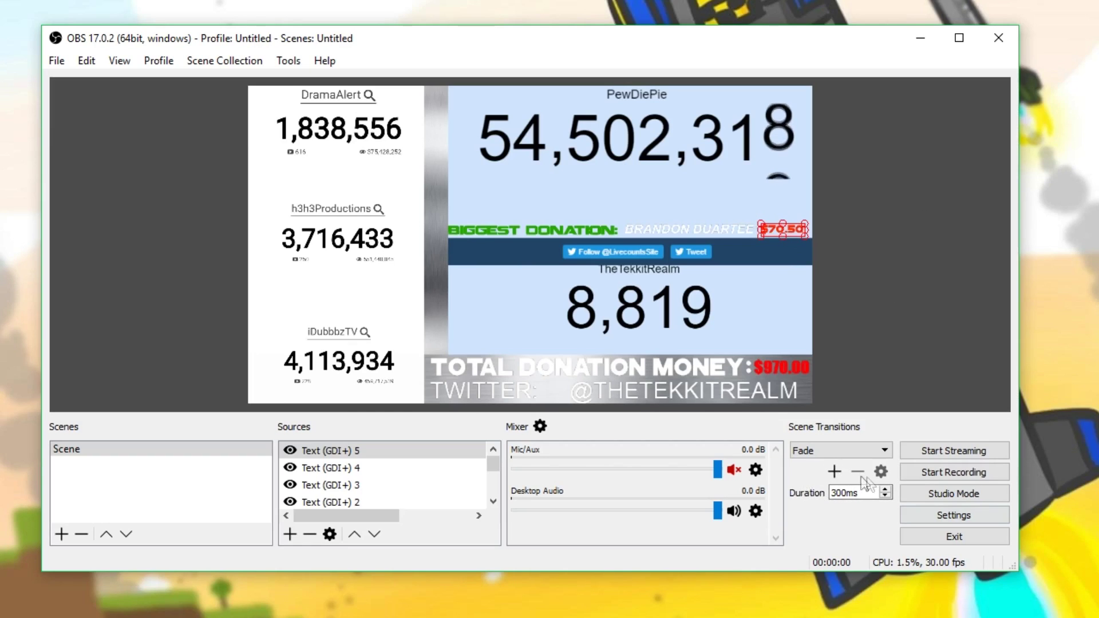
pyautogui.moveTo(929, 47); pyautogui.dragTo(943, 53)
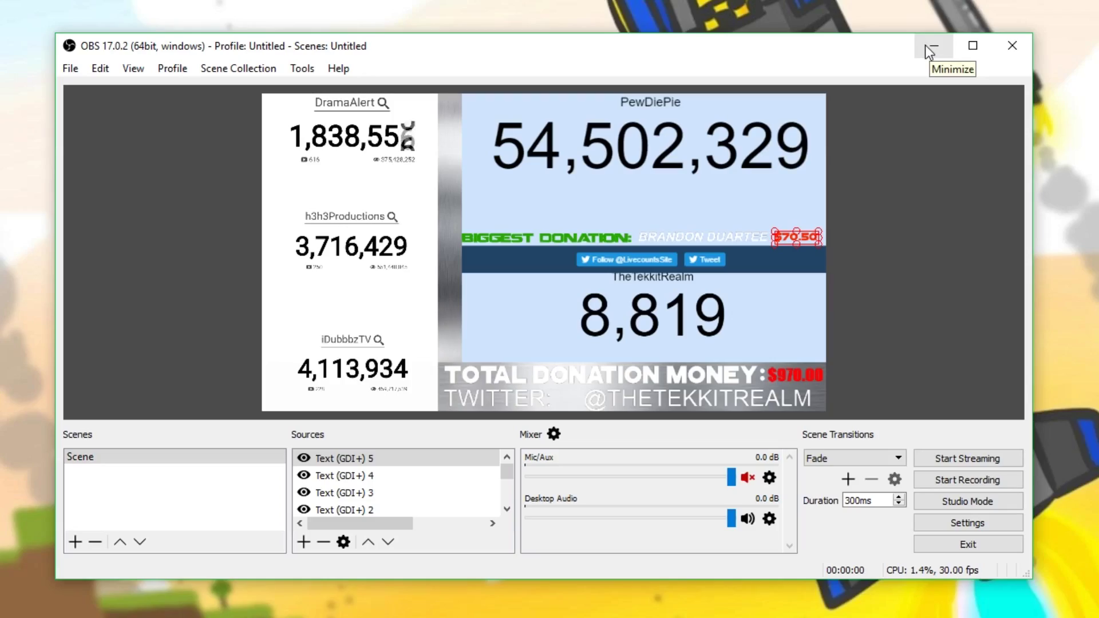
pyautogui.click(935, 48)
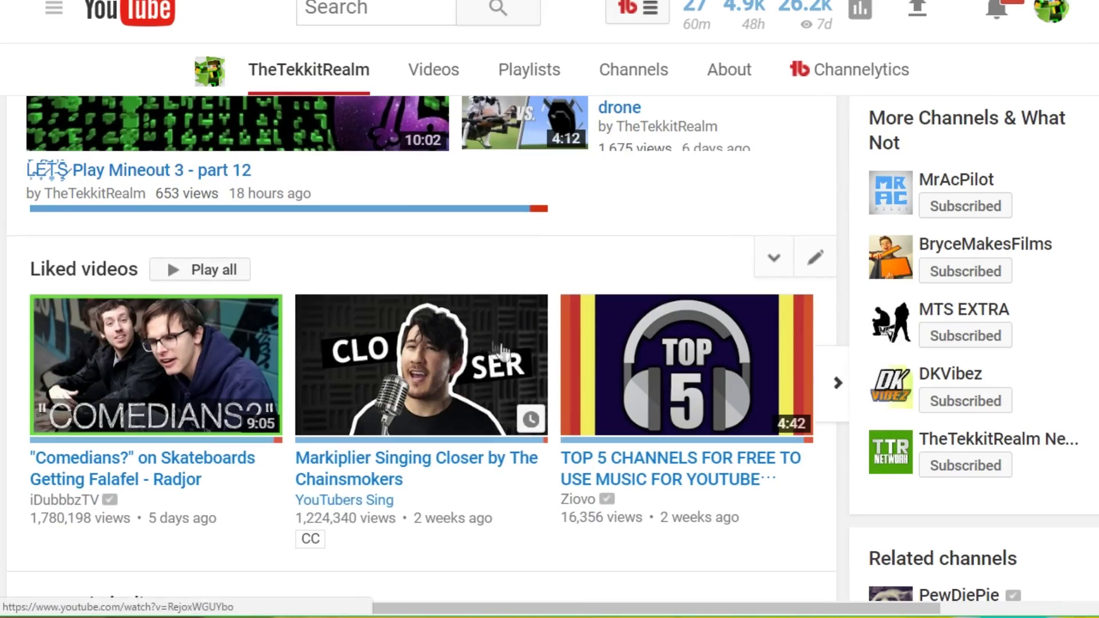
pyautogui.scroll(10, 523, 359)
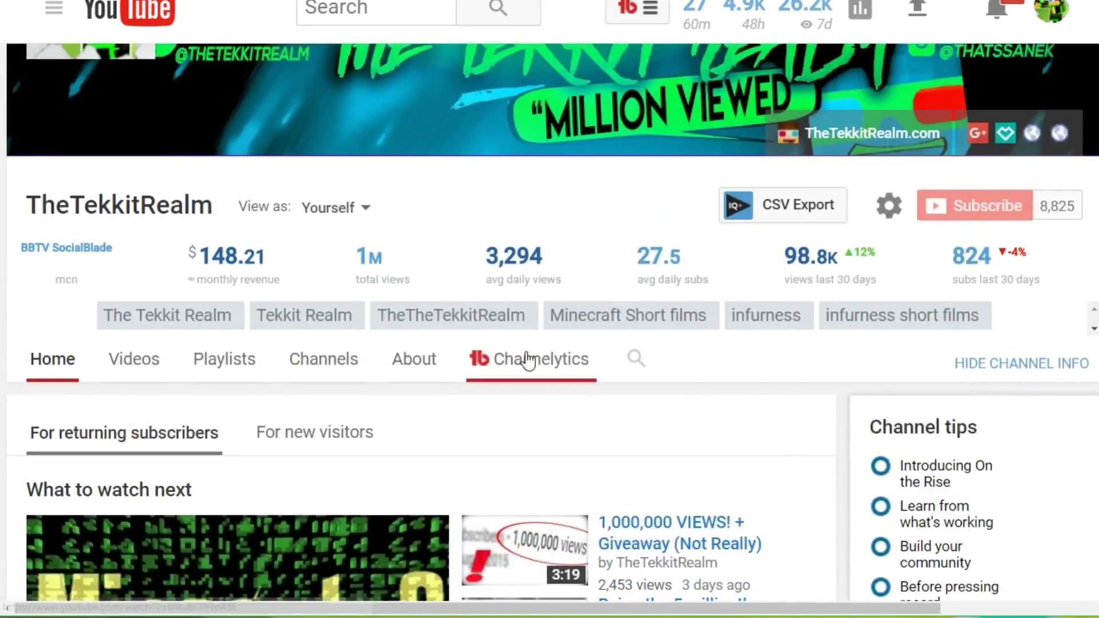